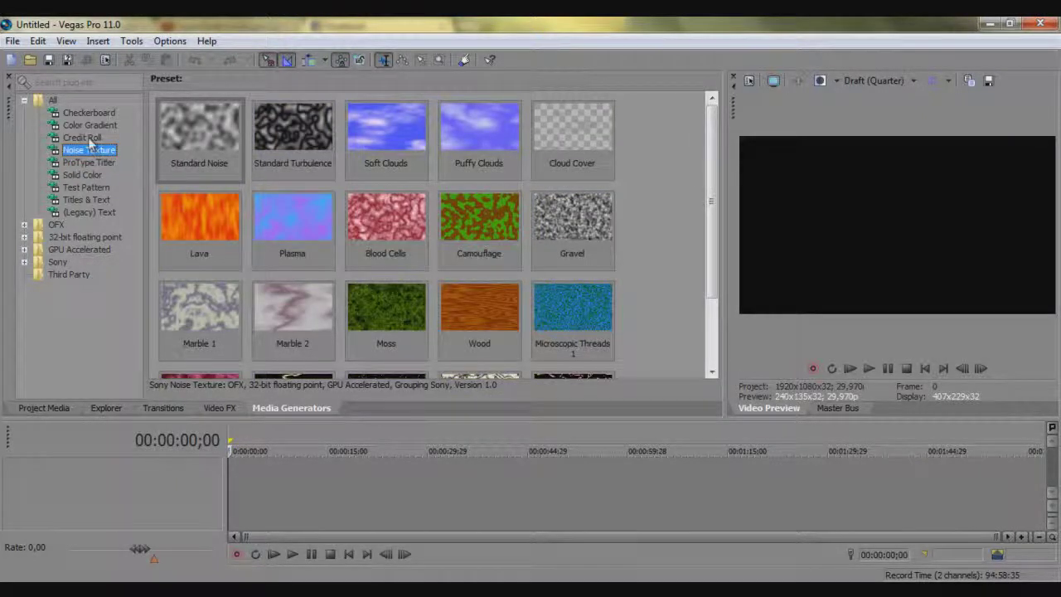
# - Add a Color Gradient event with the Elliptical White to Black preset at the start of the timeline
pyautogui.click(89, 141)
pyautogui.click(91, 126)
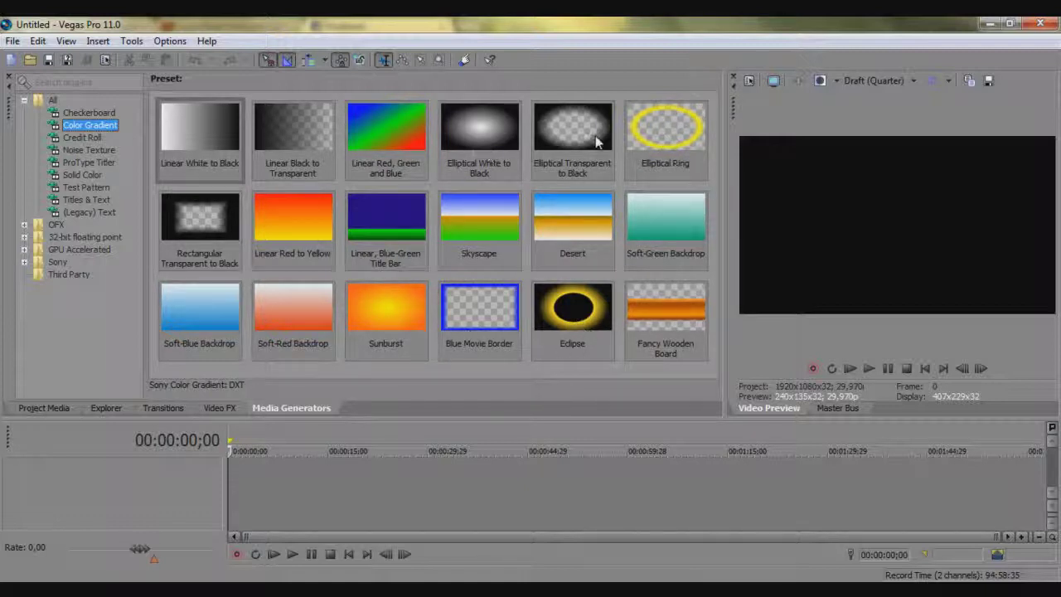
pyautogui.click(472, 133)
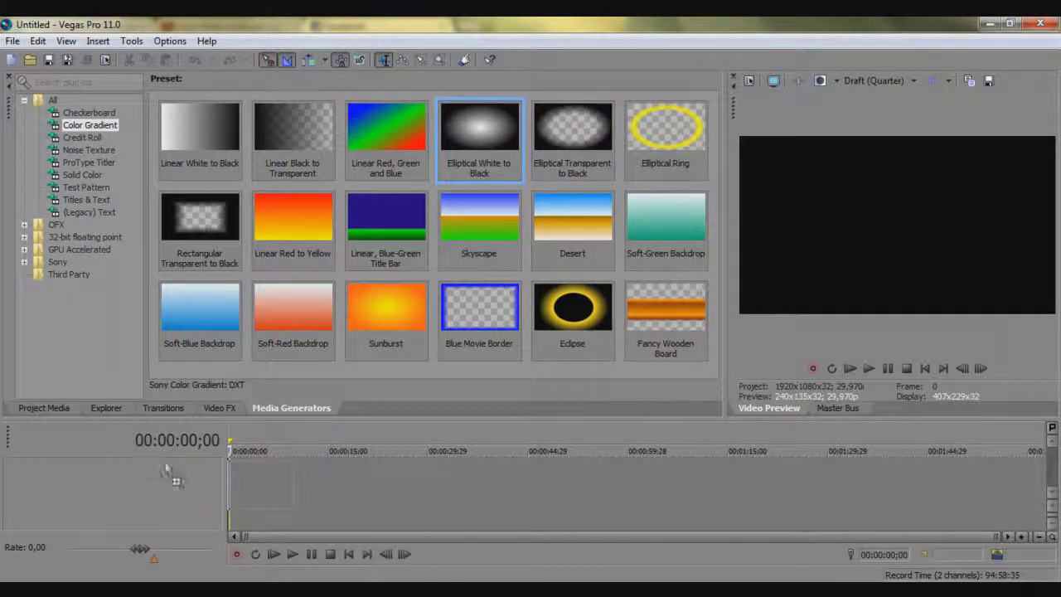
pyautogui.moveTo(141, 460); pyautogui.dragTo(266, 486)
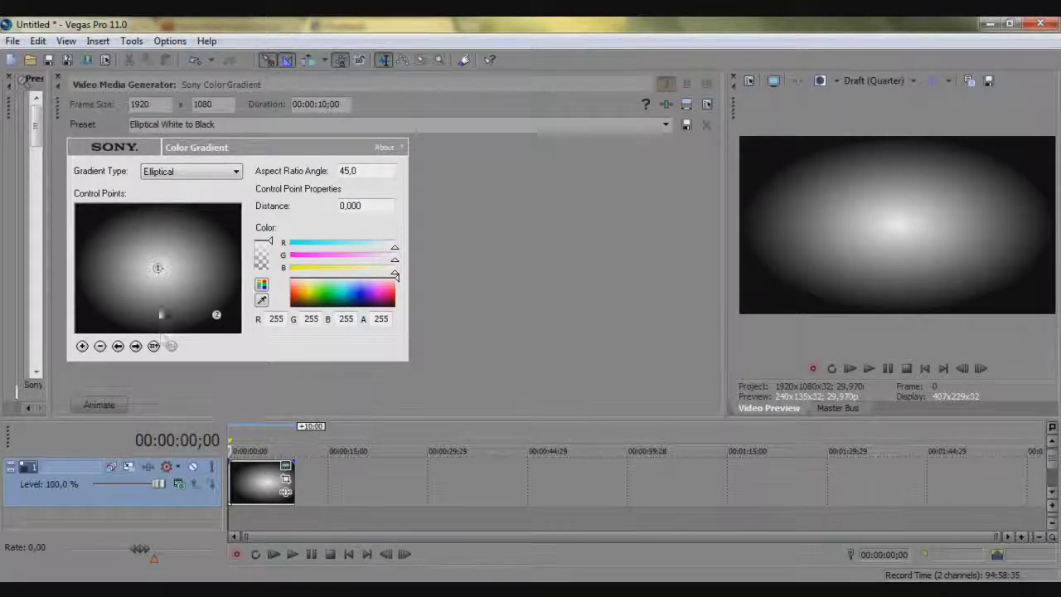
# - Flatten the gradient into a wide, thin ellipse with an aspect ratio angle of about -23.4 and colour its outer control point blue-violet
pyautogui.moveTo(184, 260); pyautogui.dragTo(217, 248)
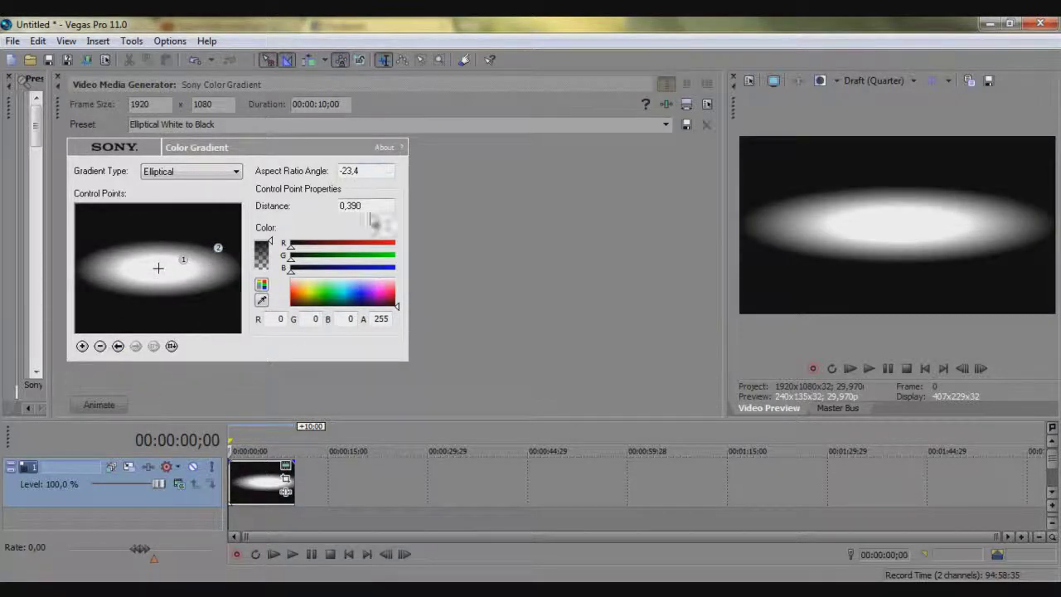
pyautogui.click(314, 294)
pyautogui.moveTo(364, 296); pyautogui.dragTo(345, 297)
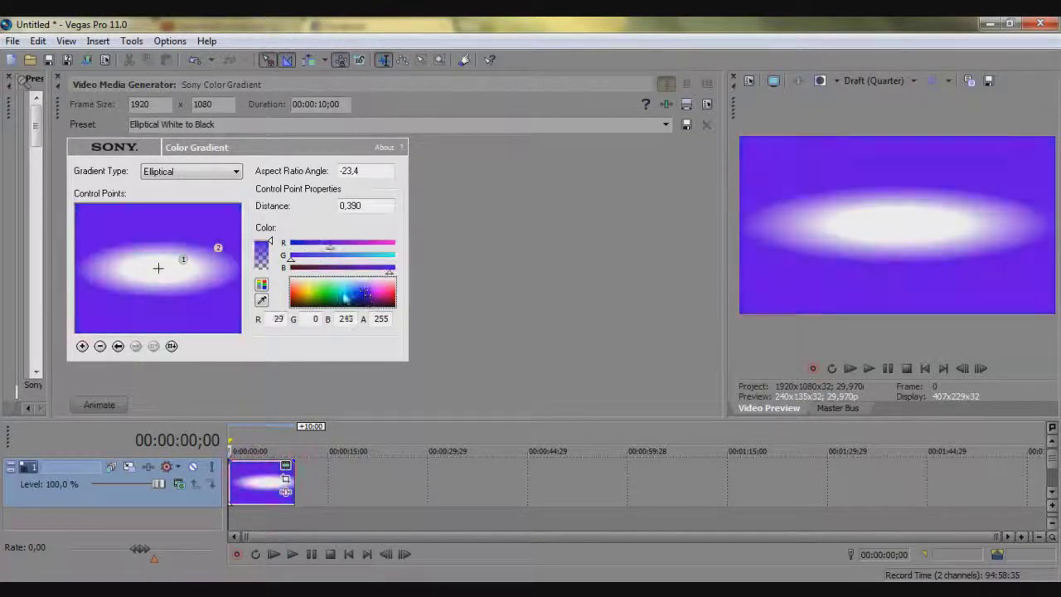
# - Colour the gradient's inner control point pink (R 228, G 0, B 203) and close the generator settings
pyautogui.click(184, 261)
pyautogui.click(338, 299)
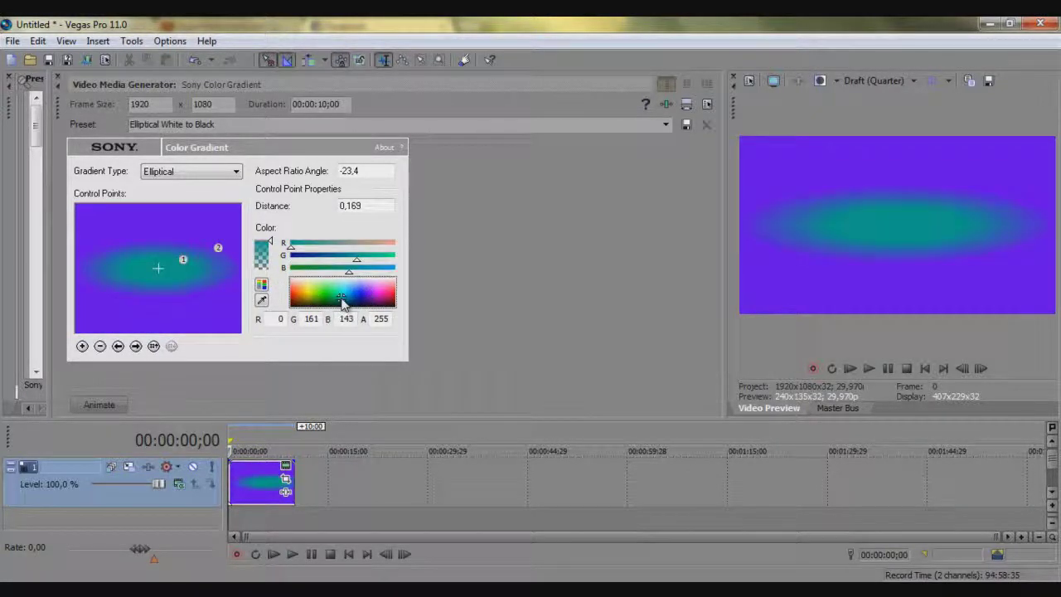
pyautogui.click(379, 294)
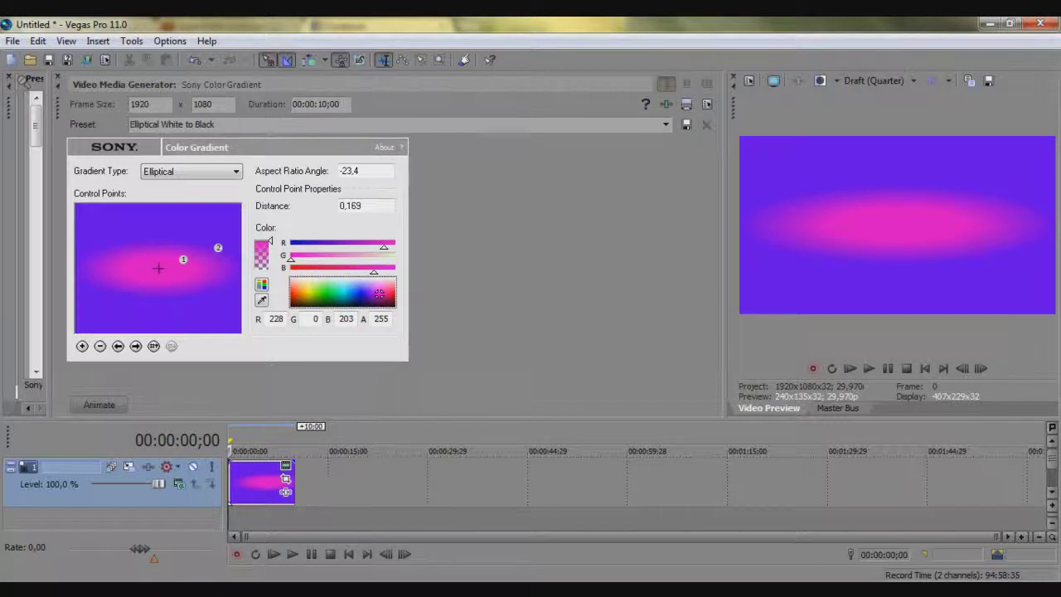
pyautogui.click(362, 495)
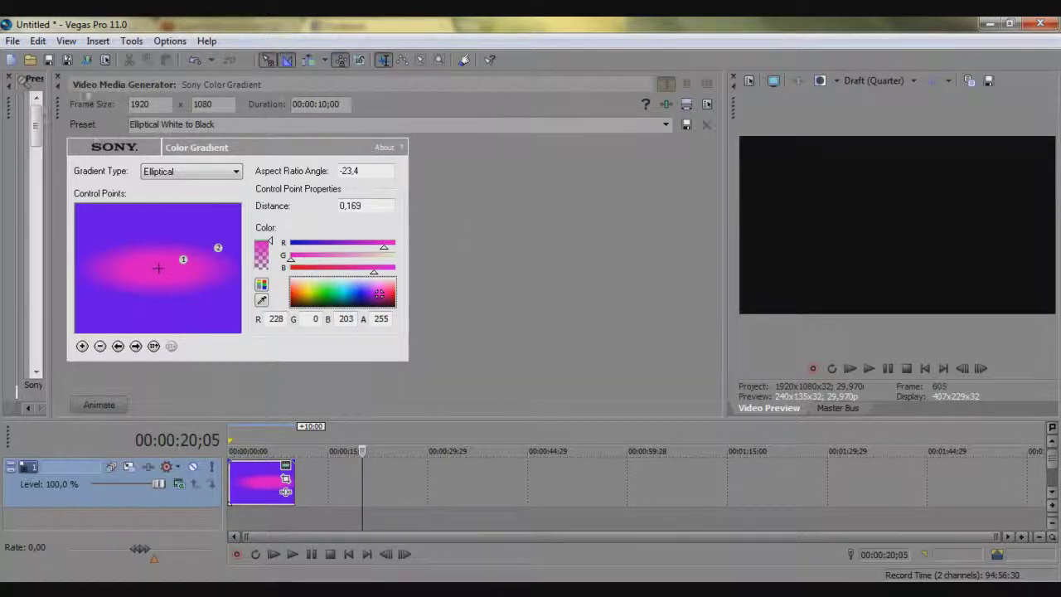
pyautogui.click(58, 84)
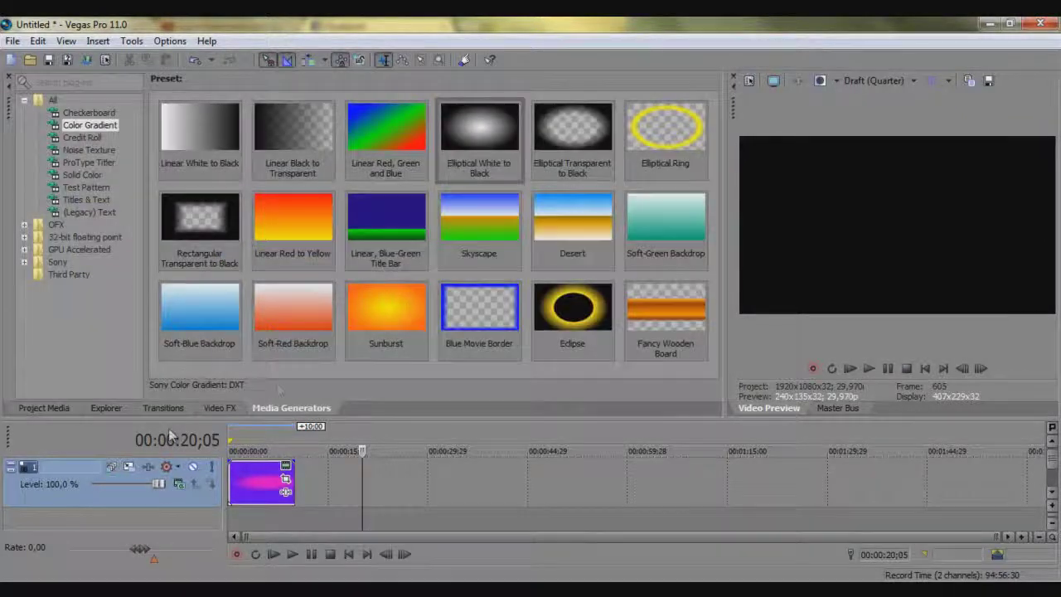
# - Place the playhead at 00:00:05;07 over the gradient event and insert a new video track above it
pyautogui.click(219, 409)
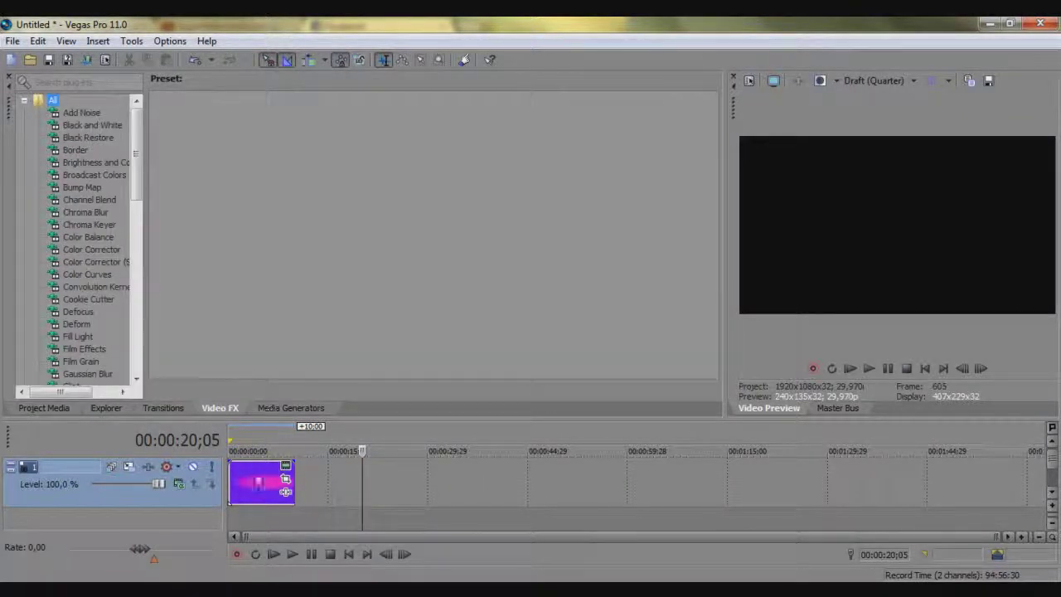
pyautogui.rightClick(233, 492)
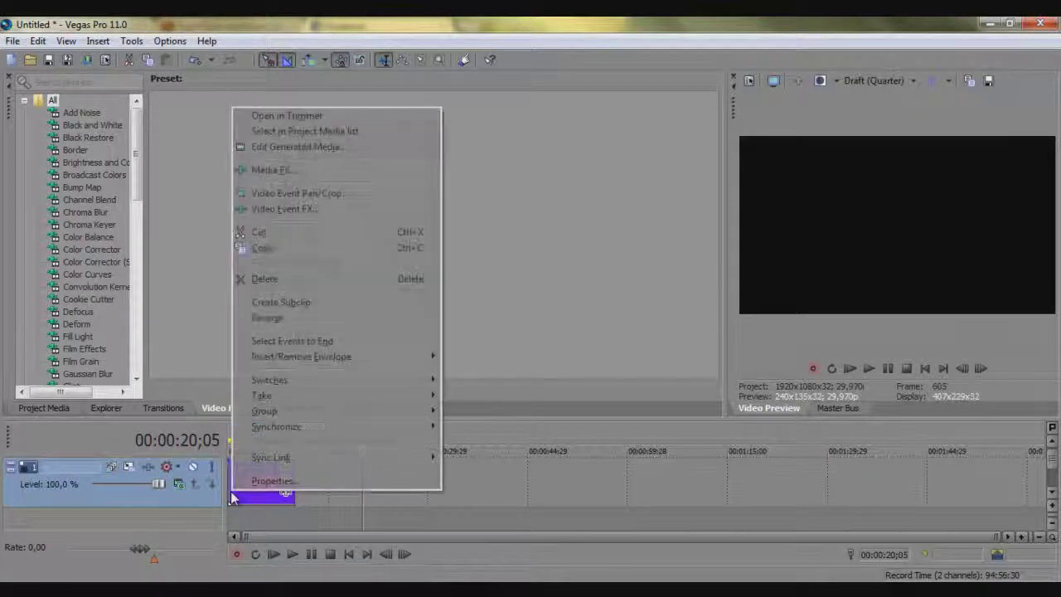
pyautogui.click(260, 524)
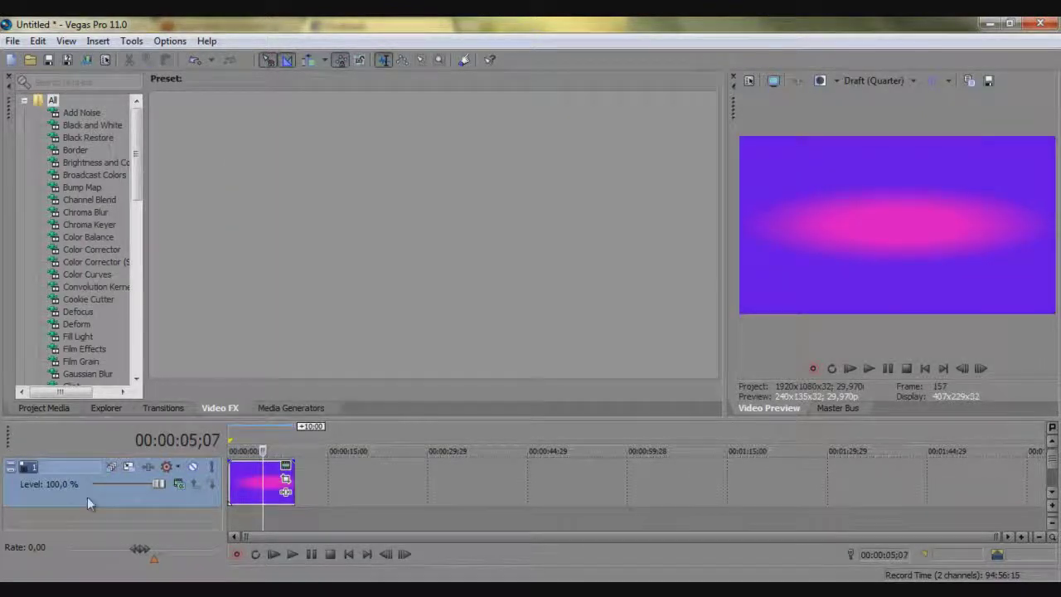
pyautogui.rightClick(54, 522)
pyautogui.click(211, 489)
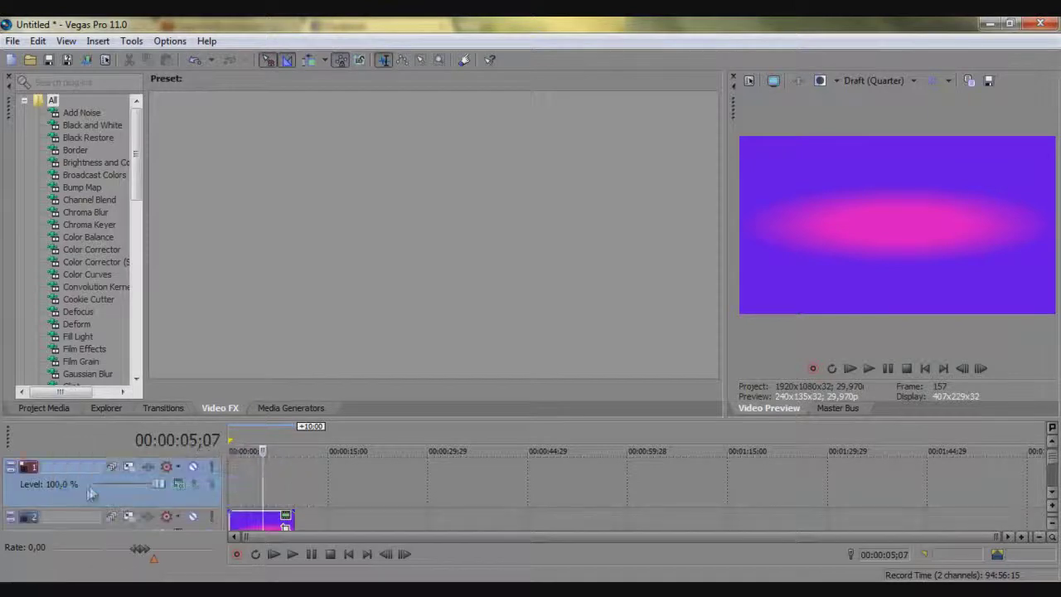
# - Insert text media on the new track and replace the sample text with "SuperZelda" and "Productions" on two lines
pyautogui.rightClick(229, 489)
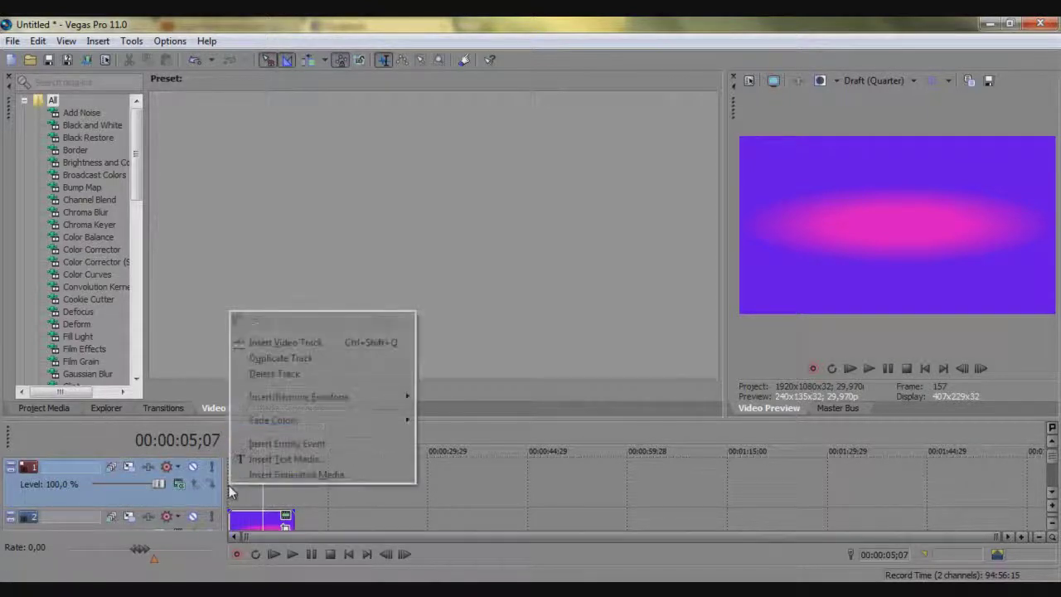
pyautogui.click(250, 463)
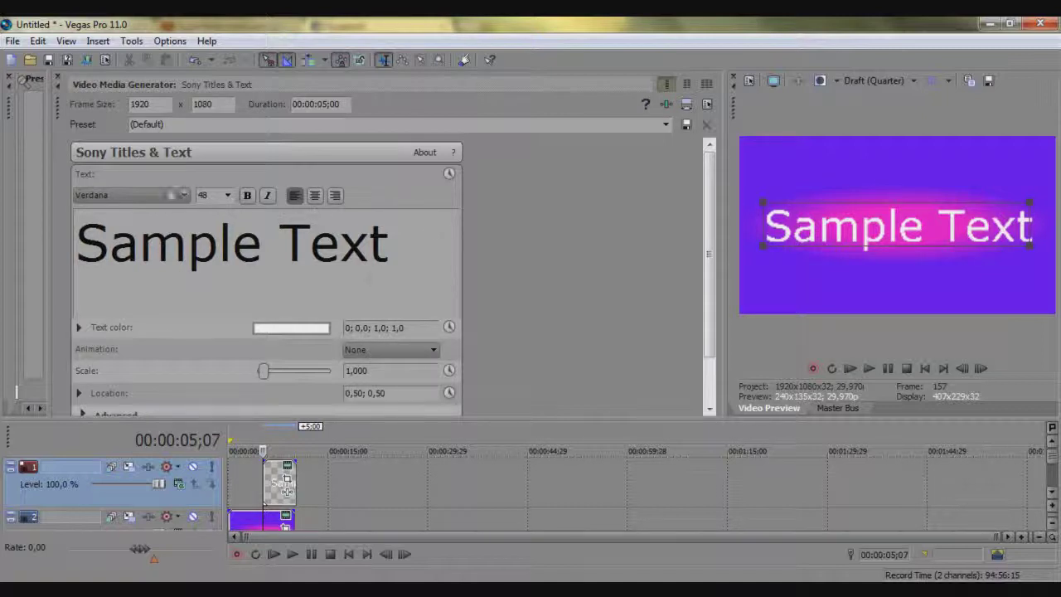
pyautogui.tripleClick(332, 245)
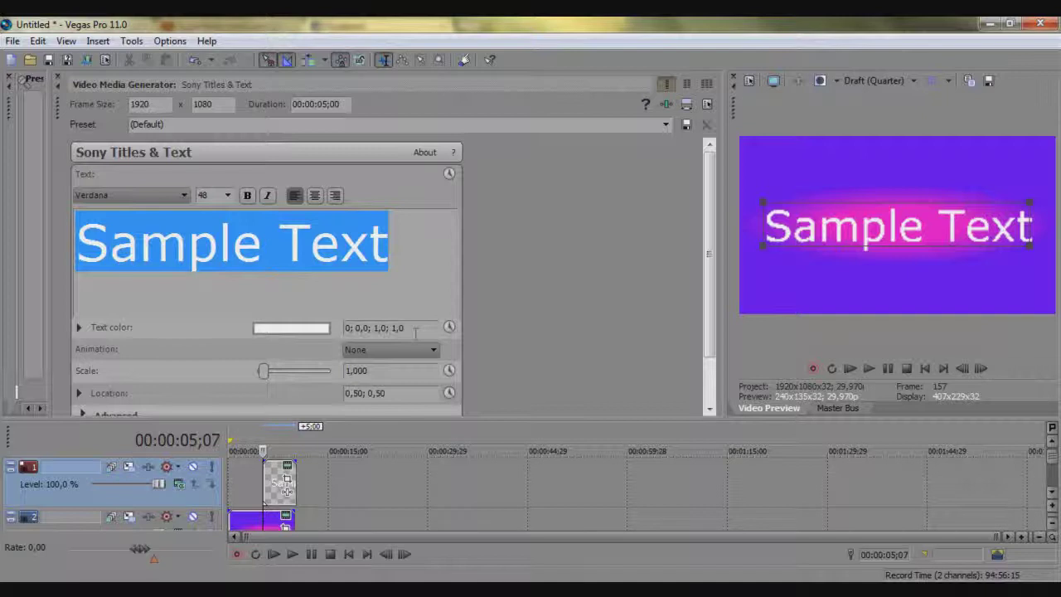
pyautogui.write('Super')
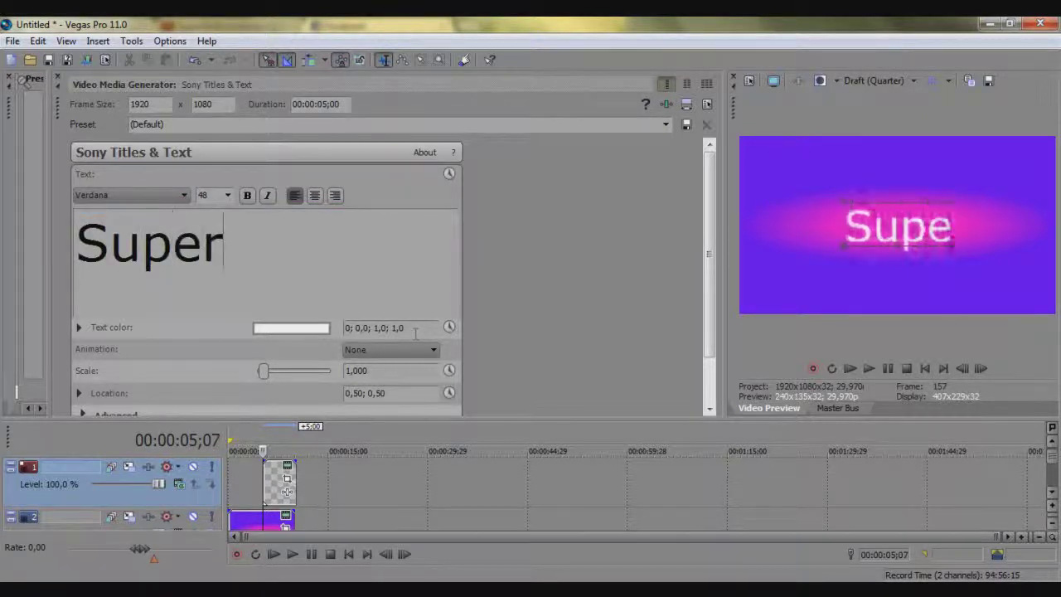
pyautogui.write('Zelda')
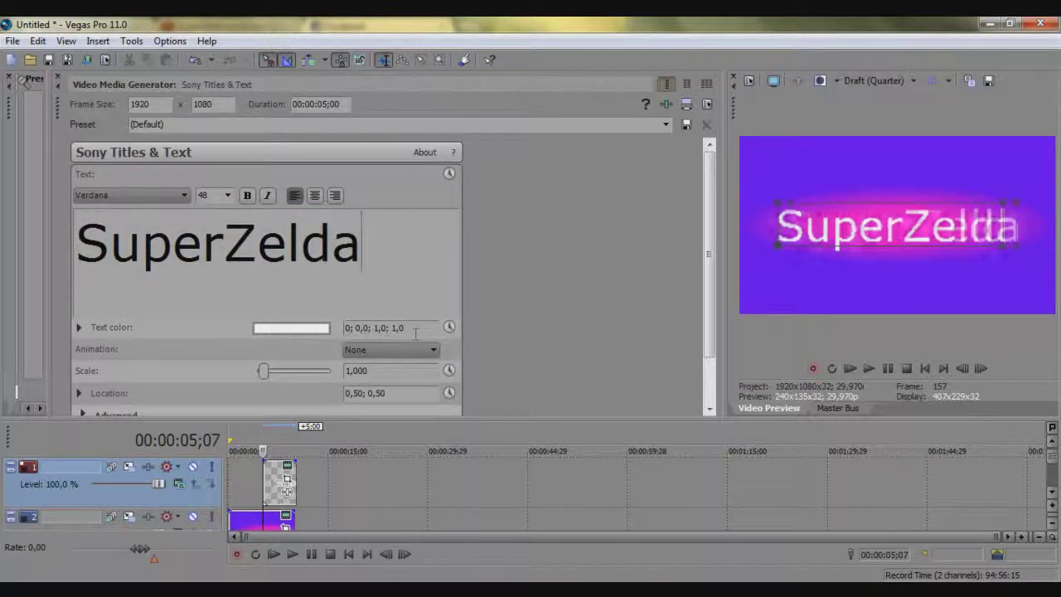
pyautogui.press('Return')
pyautogui.write('P')
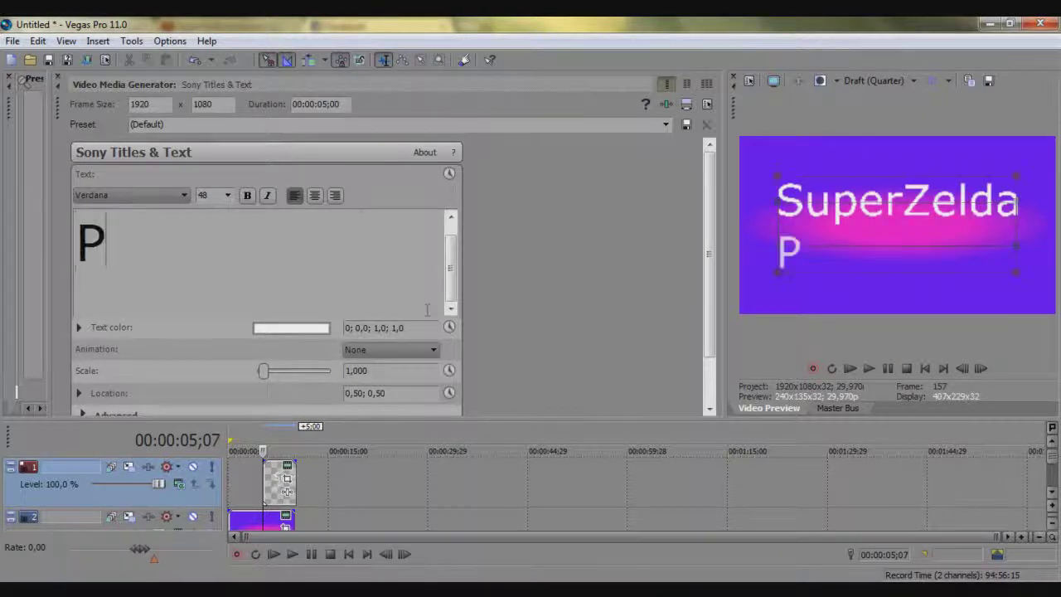
pyautogui.write('roductions')
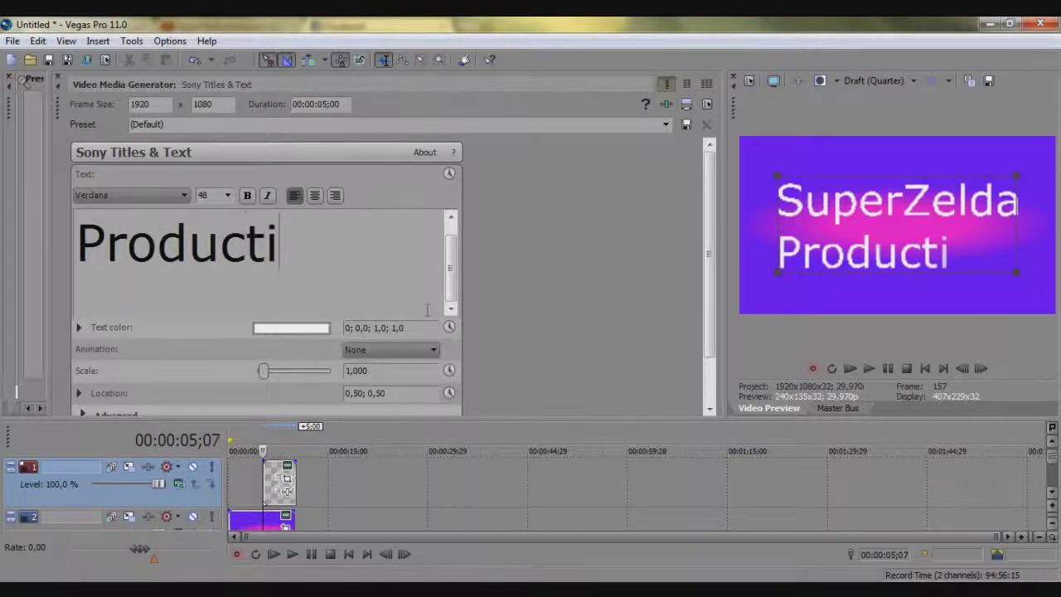
pyautogui.click(452, 216)
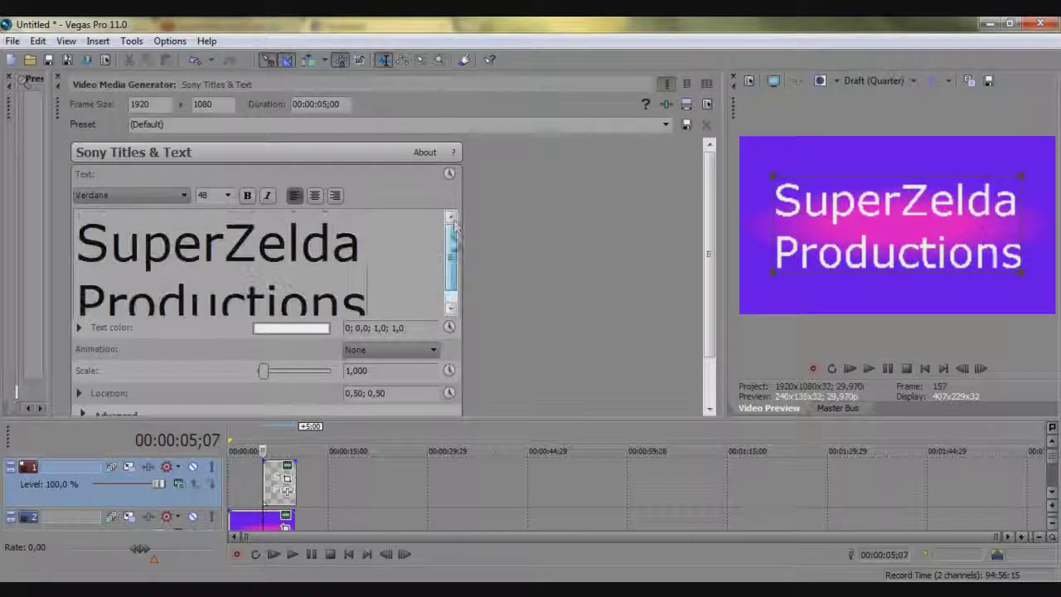
# - Try out other fonts on the "Productions" line of the title, applying Sylfaen
pyautogui.click(129, 199)
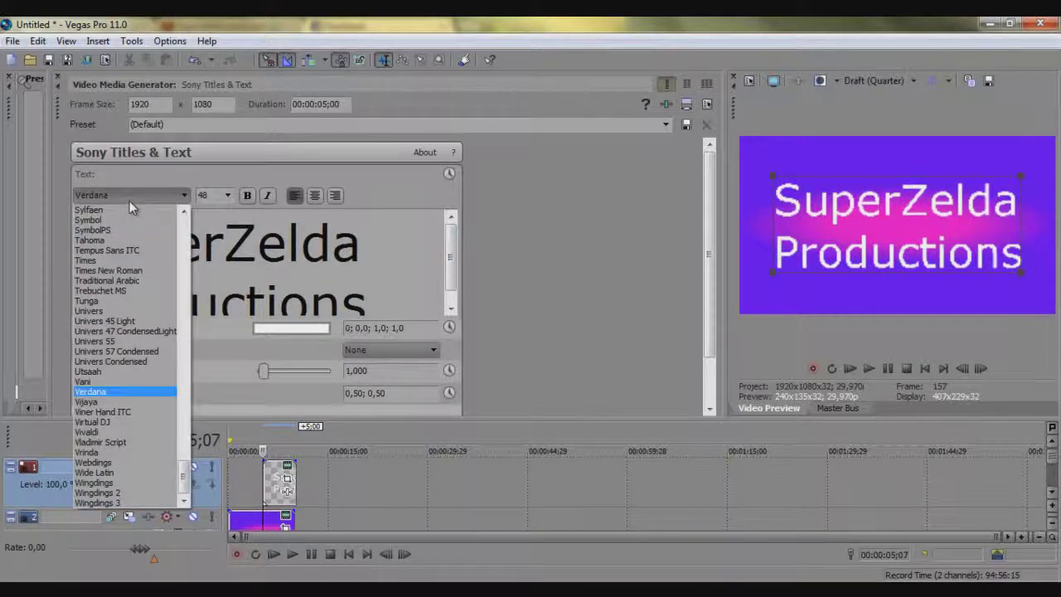
pyautogui.click(121, 249)
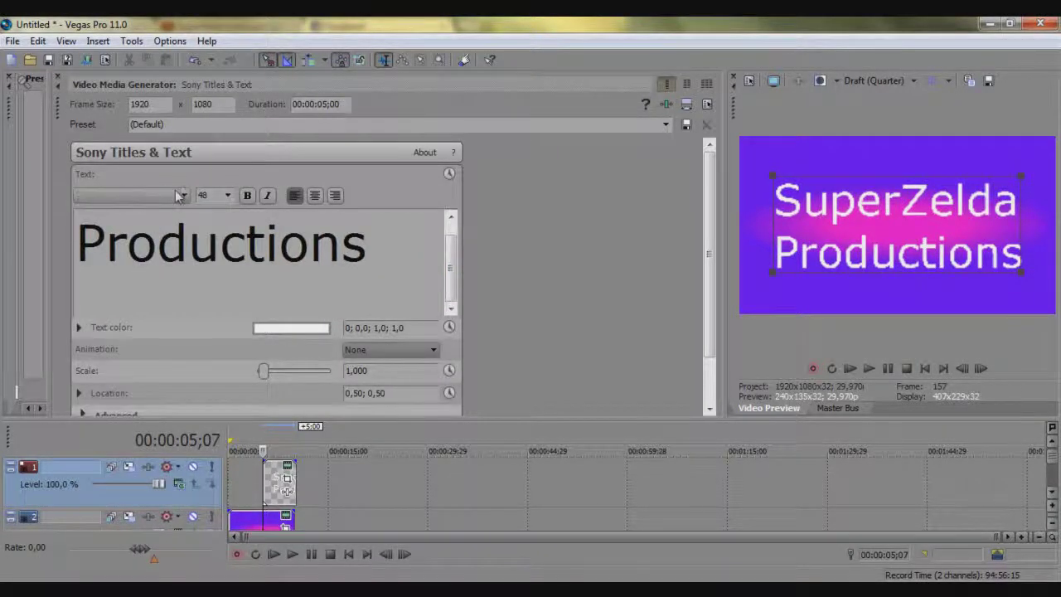
pyautogui.click(145, 195)
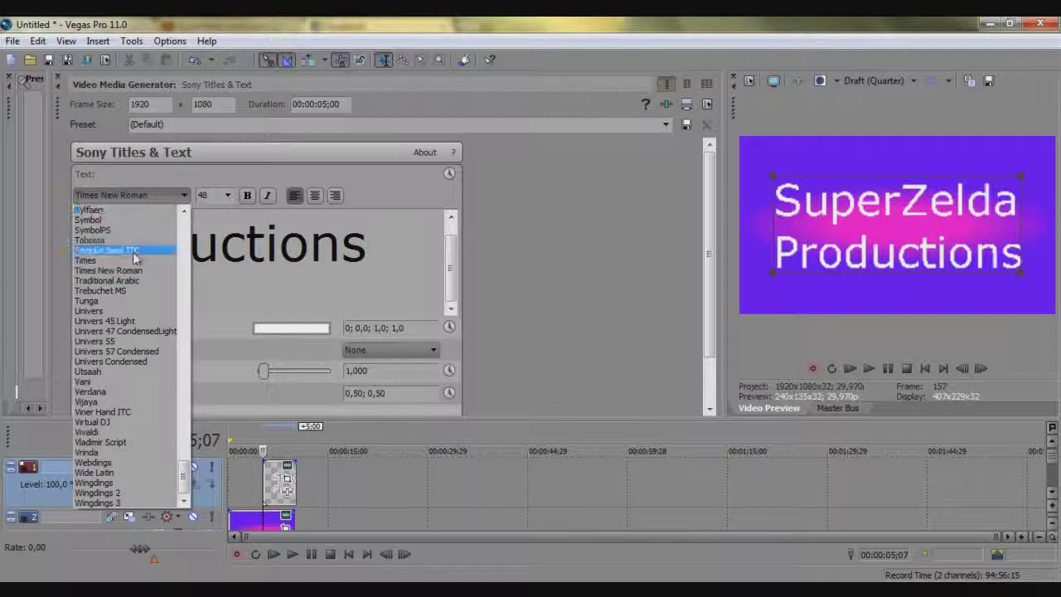
pyautogui.moveTo(182, 470); pyautogui.dragTo(185, 311)
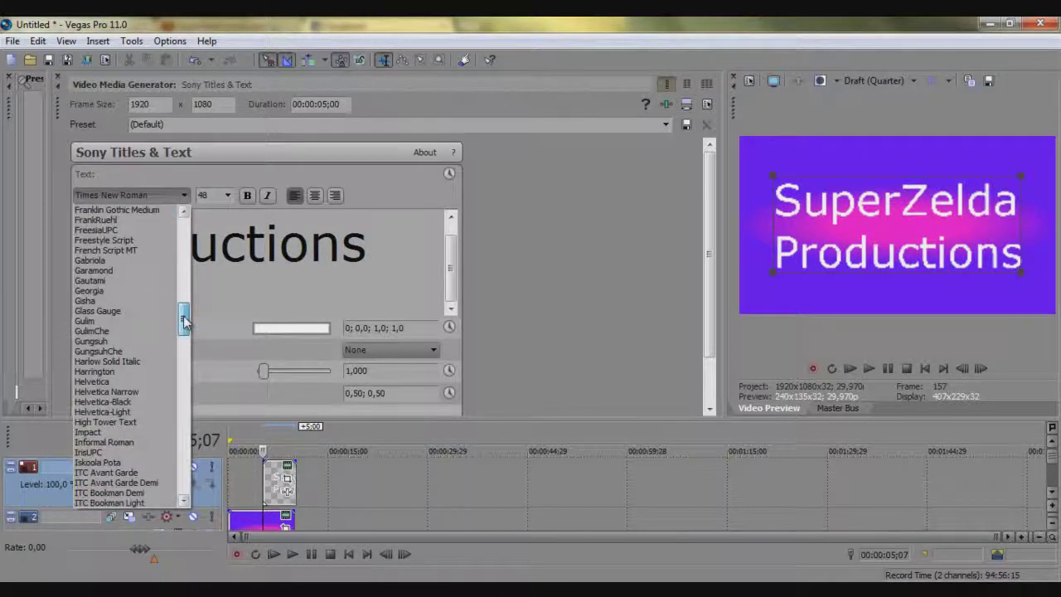
pyautogui.click(124, 301)
pyautogui.hotkey('ctrl', 'a')
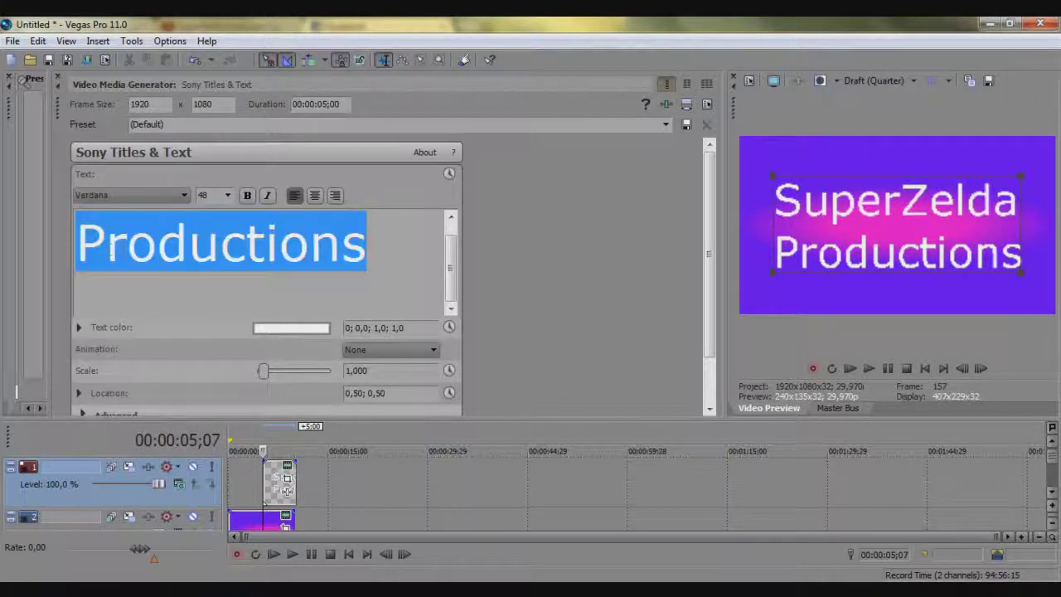
pyautogui.click(146, 197)
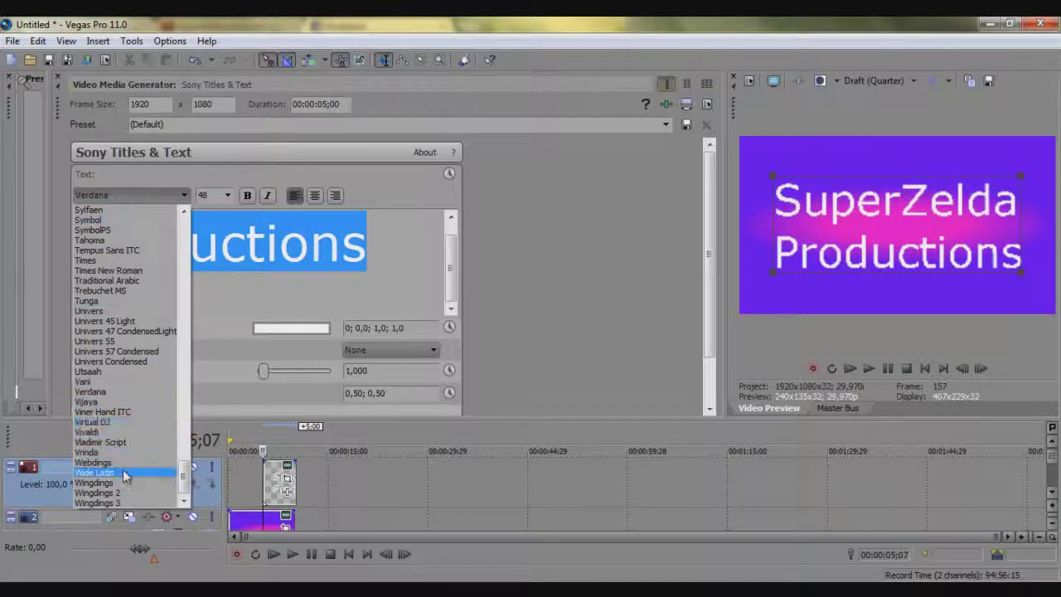
pyautogui.click(117, 241)
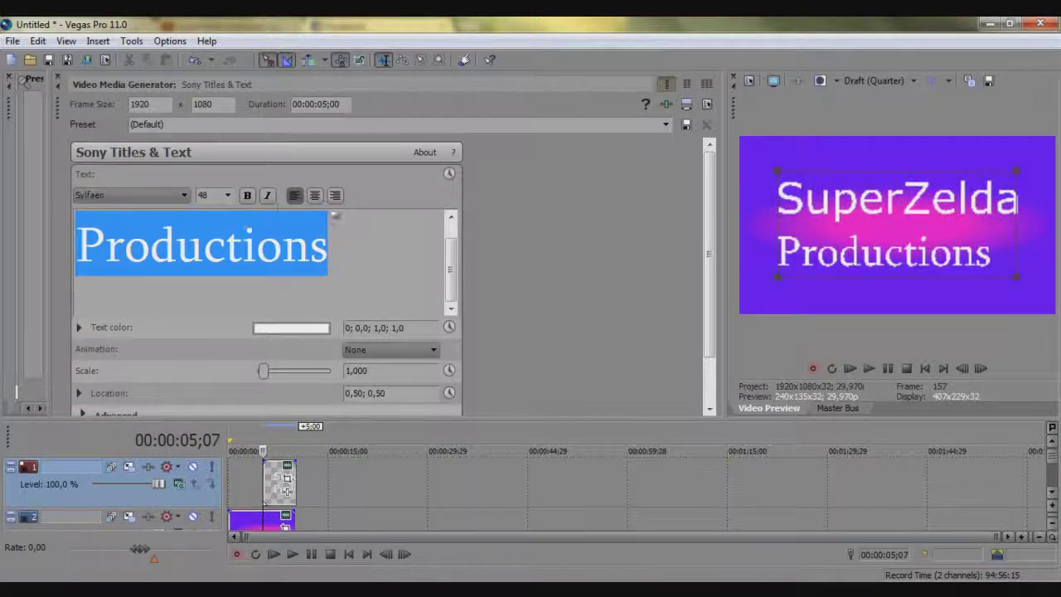
# - Centre the "Productions" line and set its font to Century Gothic without bold
pyautogui.click(315, 196)
pyautogui.click(130, 202)
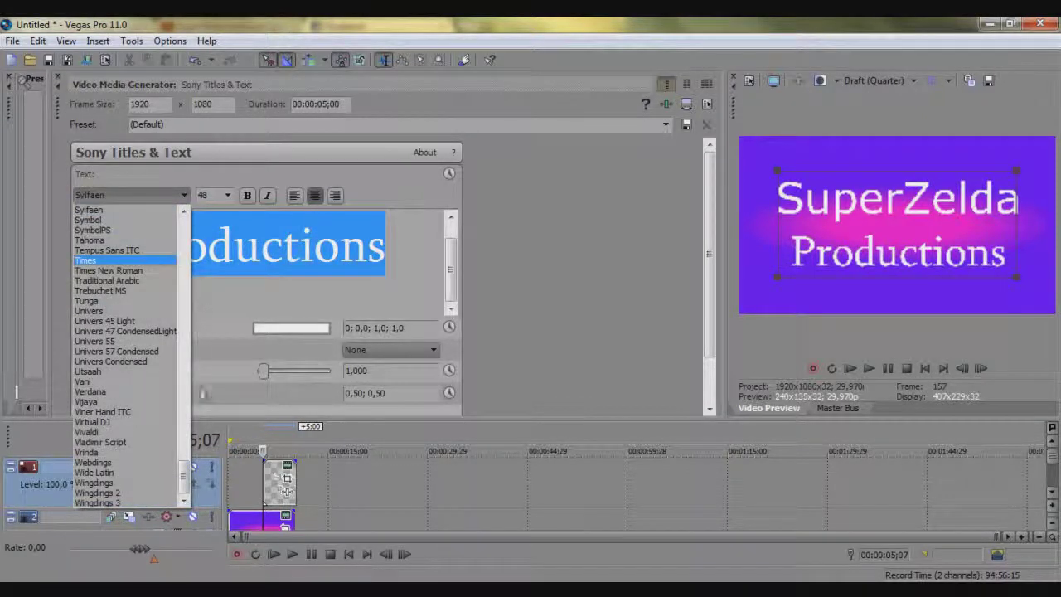
pyautogui.moveTo(188, 489); pyautogui.dragTo(184, 254)
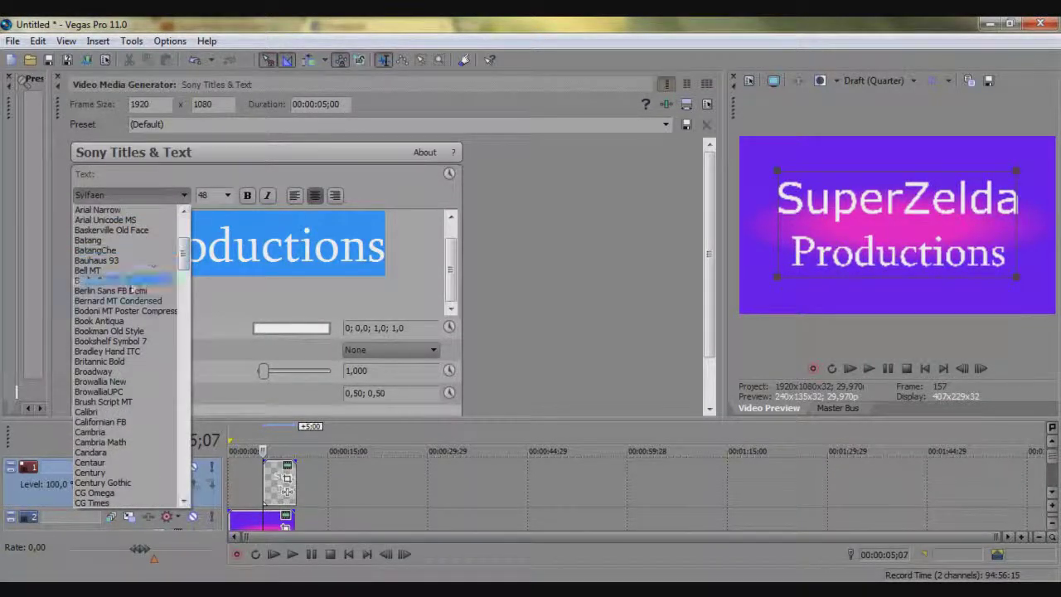
pyautogui.click(124, 483)
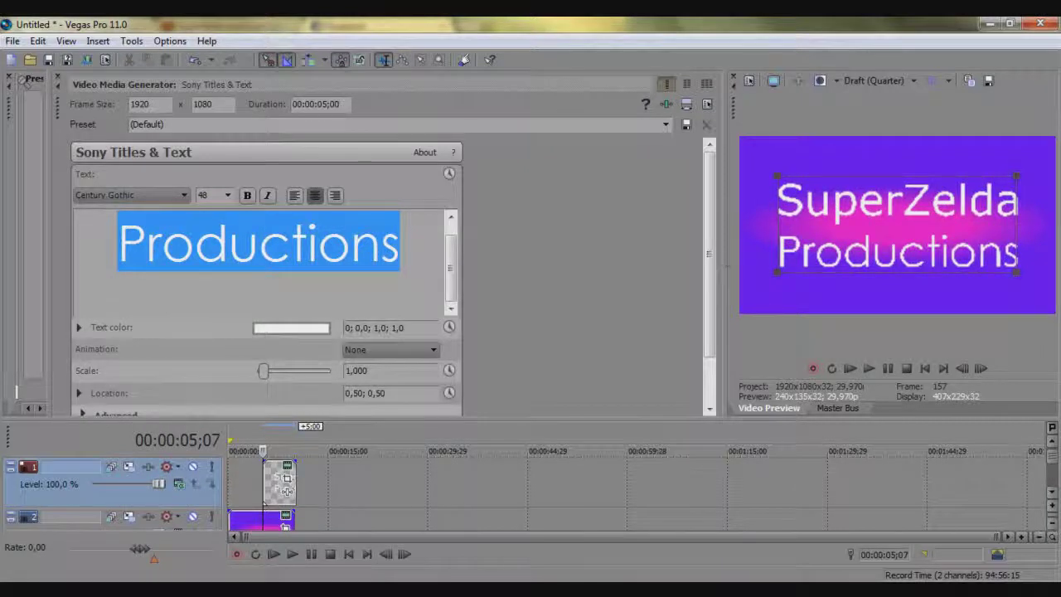
pyautogui.click(247, 196)
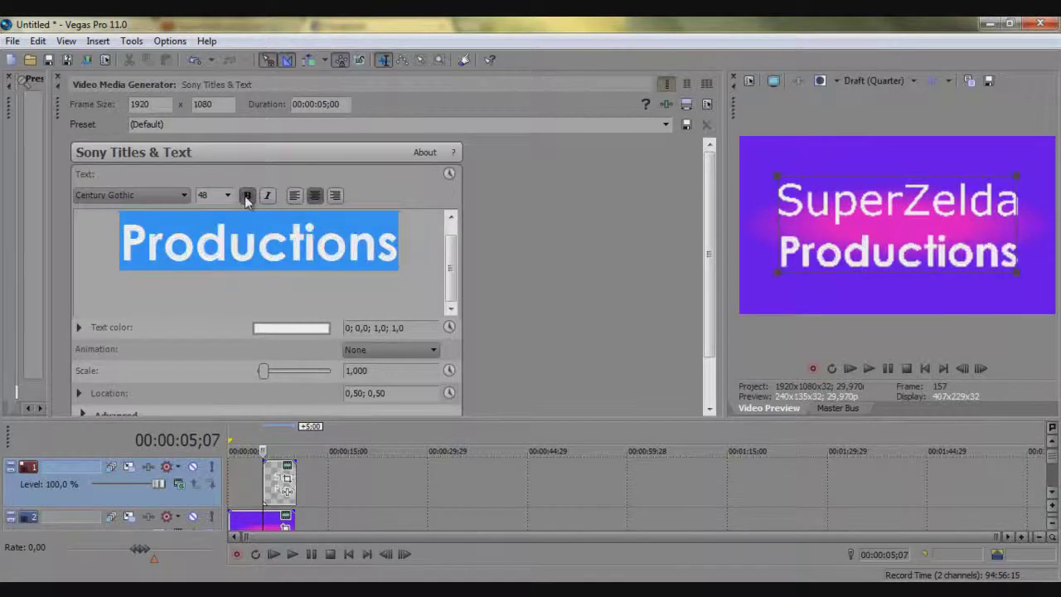
pyautogui.click(246, 196)
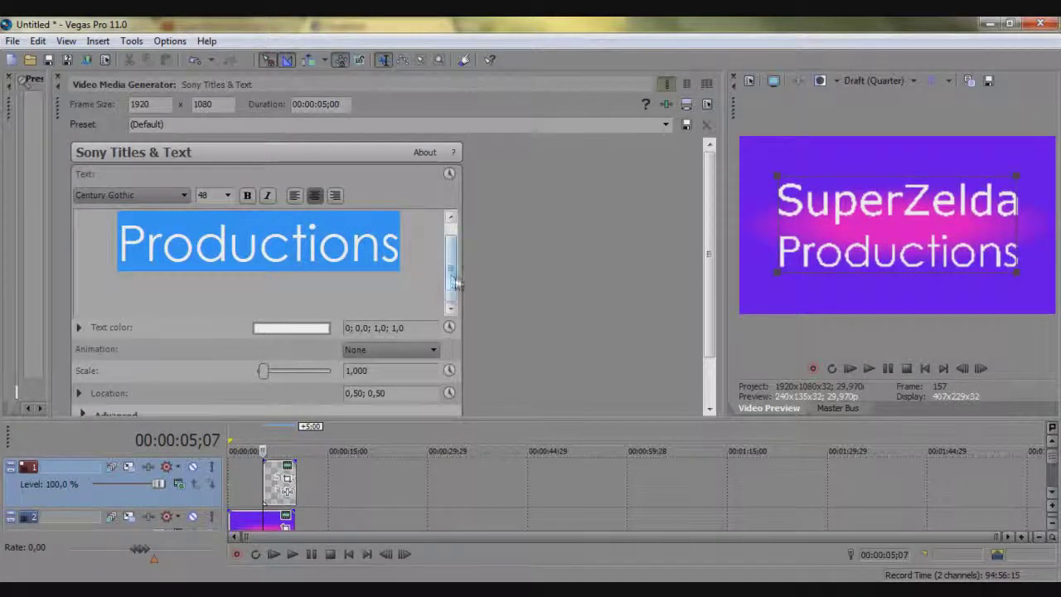
pyautogui.scroll(2, 452, 280)
pyautogui.hotkey('ctrl', 'a')
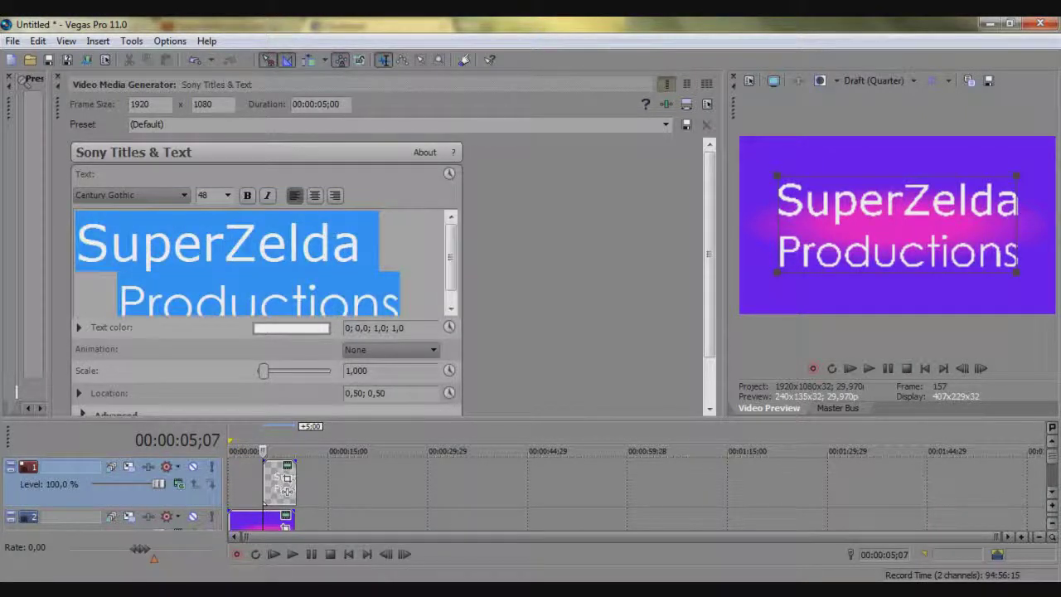
pyautogui.click(116, 195)
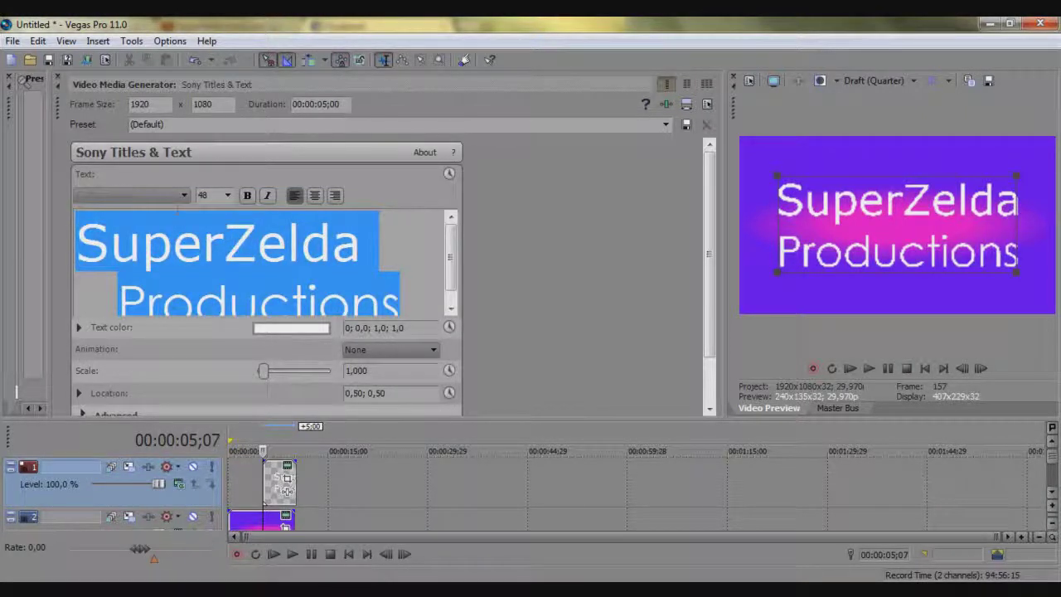
pyautogui.click(247, 197)
pyautogui.click(247, 196)
pyautogui.hotkey('ctrl', 'End')
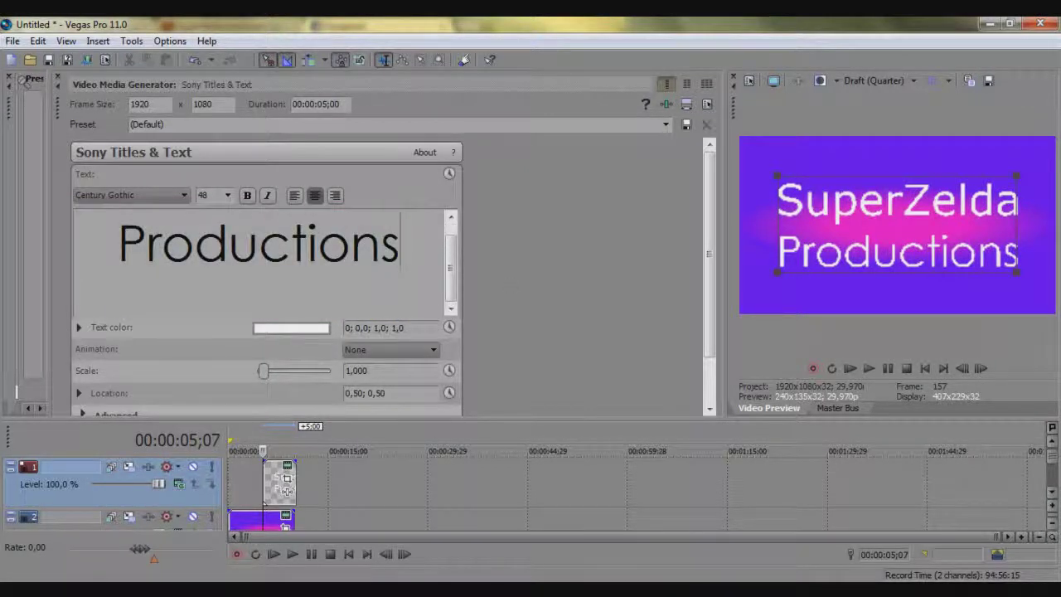
# - Centre the "SuperZelda" line of the title and close the text generator's settings
pyautogui.scroll(2, 431, 277)
pyautogui.click(287, 242)
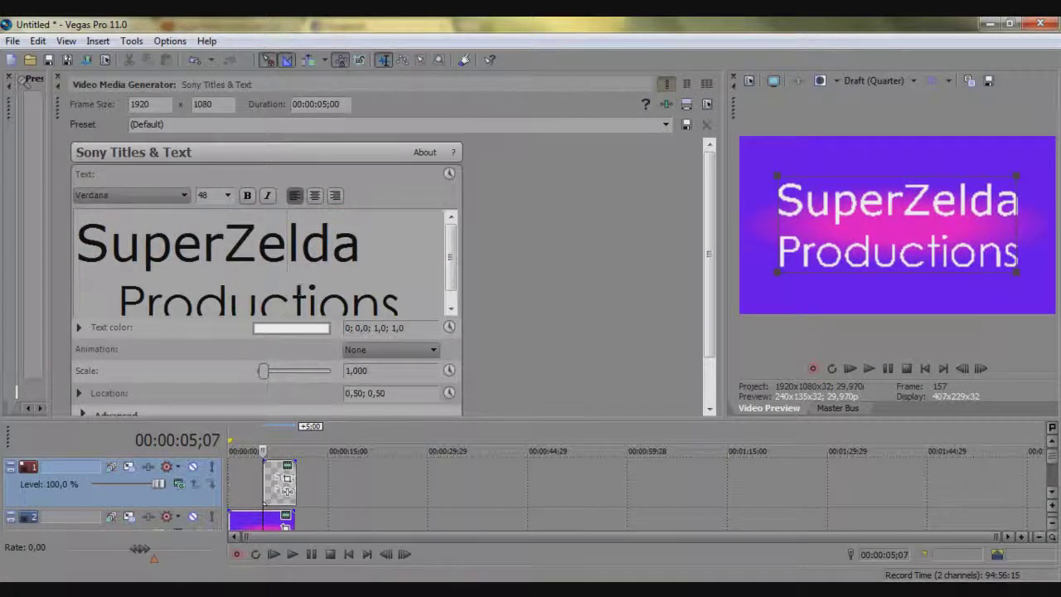
pyautogui.click(314, 197)
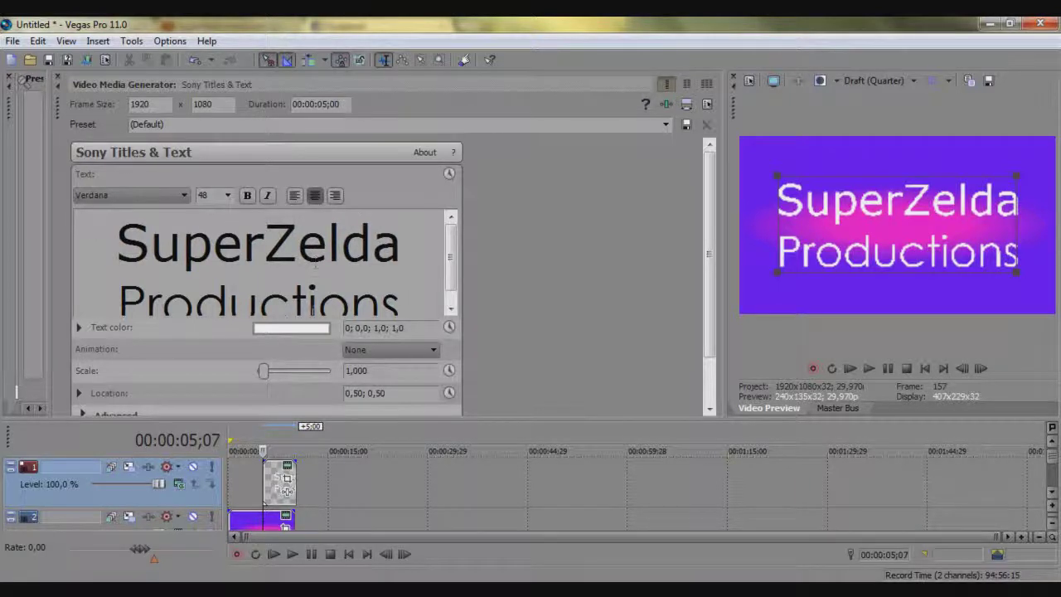
pyautogui.click(311, 286)
pyautogui.scroll(1, 332, 274)
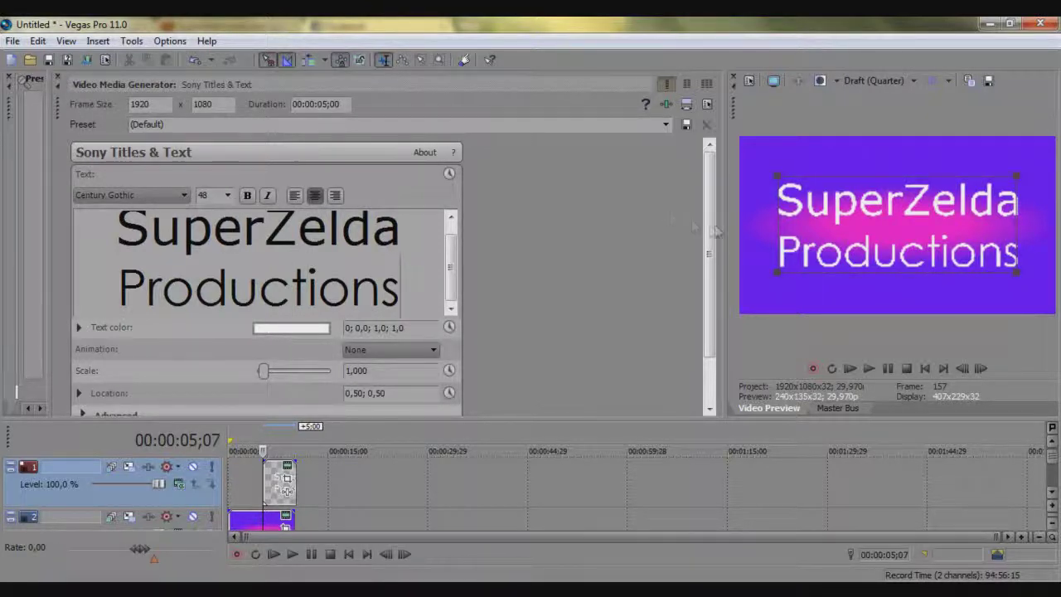
pyautogui.moveTo(710, 237); pyautogui.dragTo(709, 331)
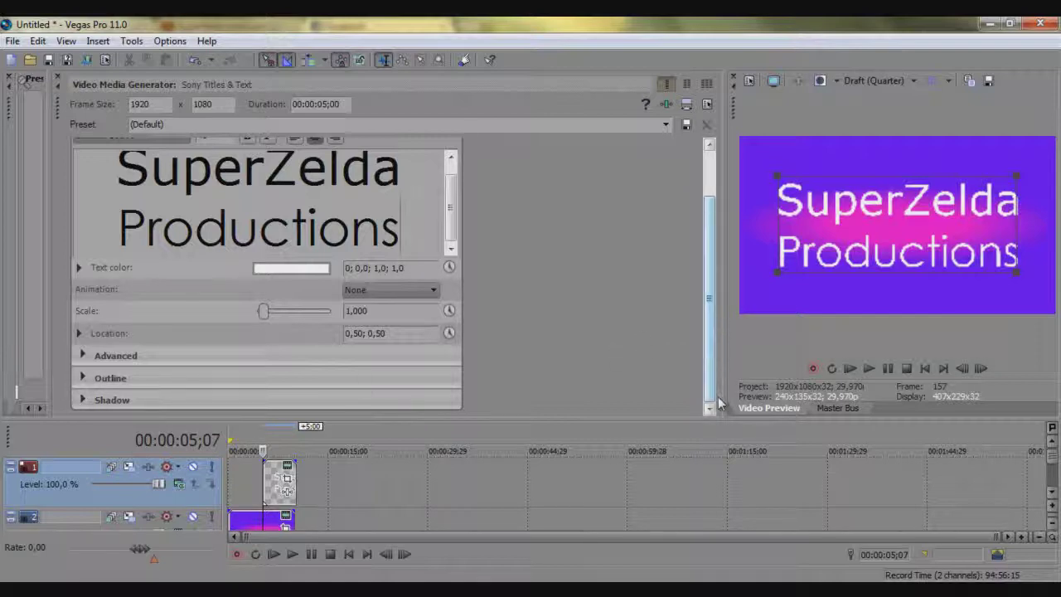
pyautogui.scroll(3, 719, 404)
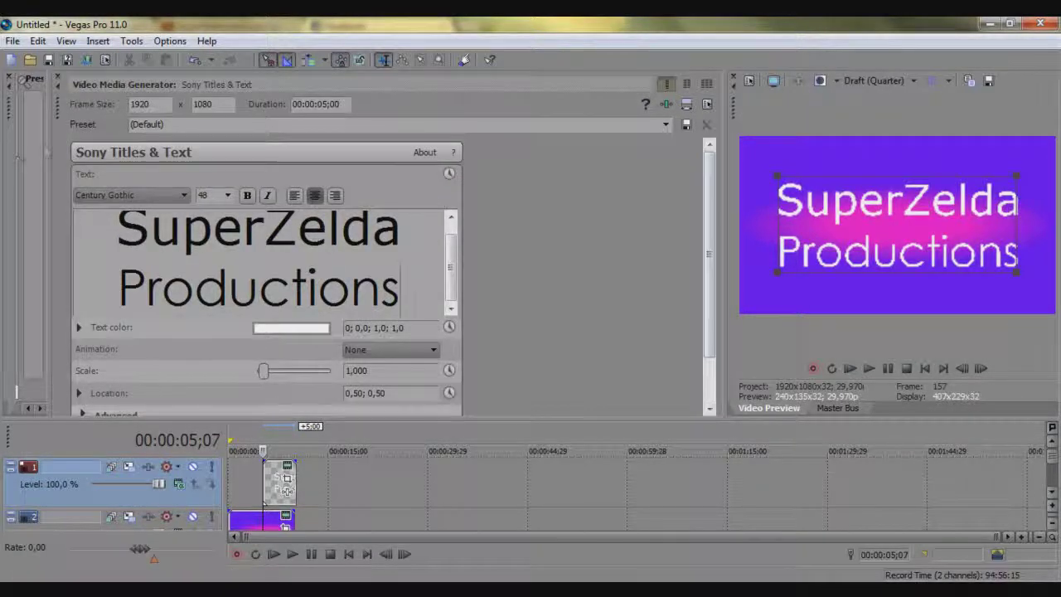
pyautogui.click(58, 78)
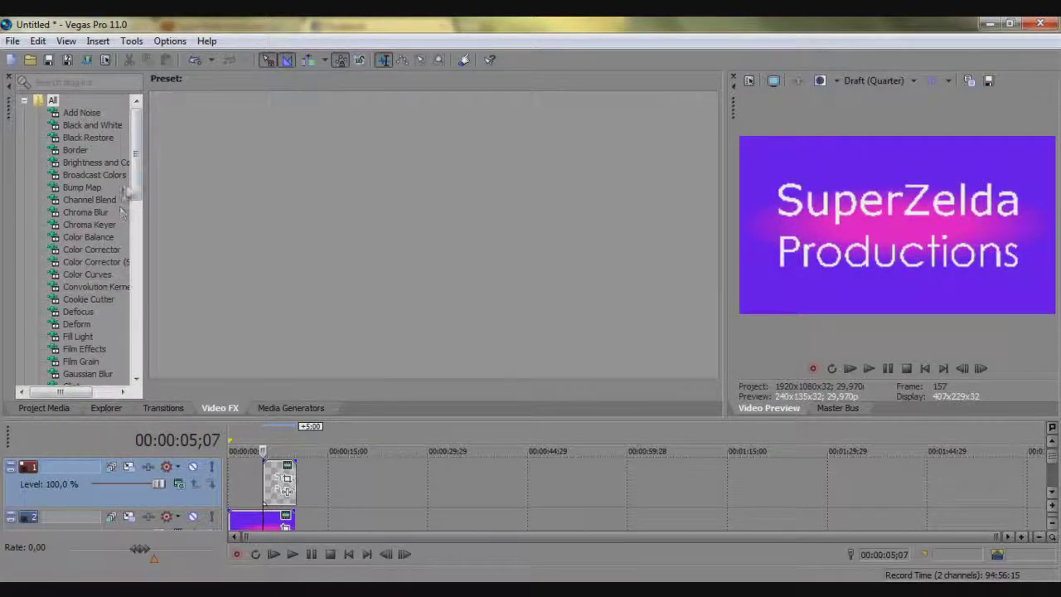
# - Apply the Light Rays video effect to the title event with the Weak Light Rays preset
pyautogui.moveTo(139, 159); pyautogui.dragTo(137, 217)
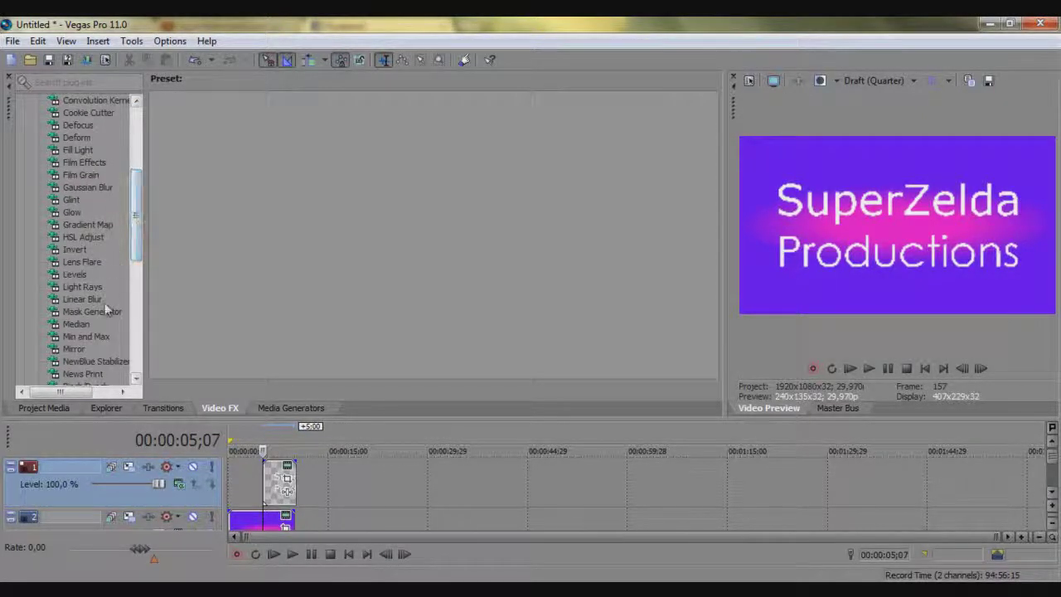
pyautogui.click(81, 289)
pyautogui.moveTo(81, 292); pyautogui.dragTo(292, 490)
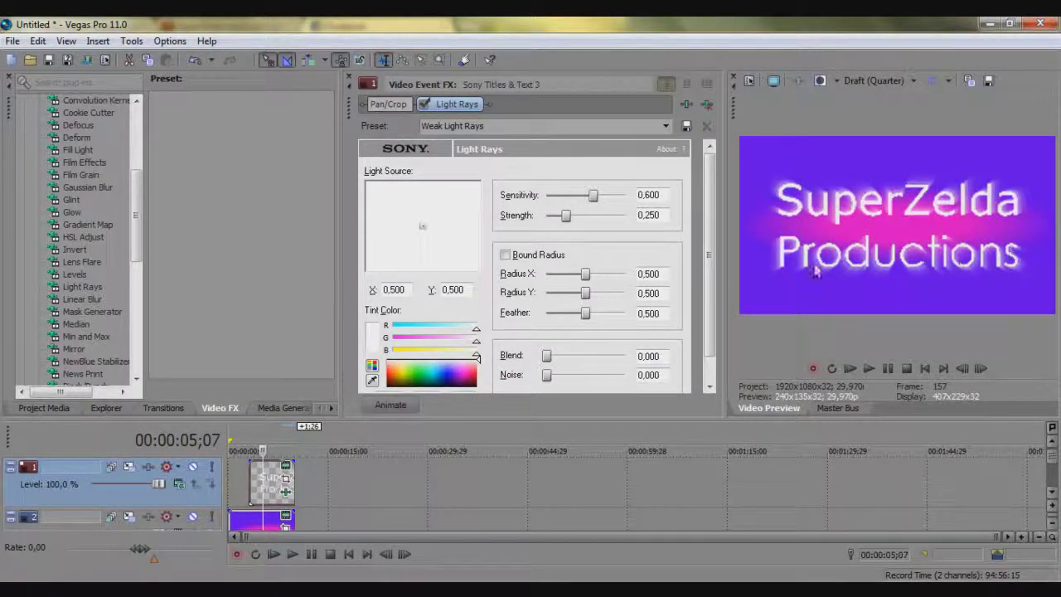
# - Raise the Light Rays Blend, Feather, Radius X, Radius Y and Strength to 1.000, keeping Noise at 0.000
pyautogui.moveTo(548, 357); pyautogui.dragTo(678, 369)
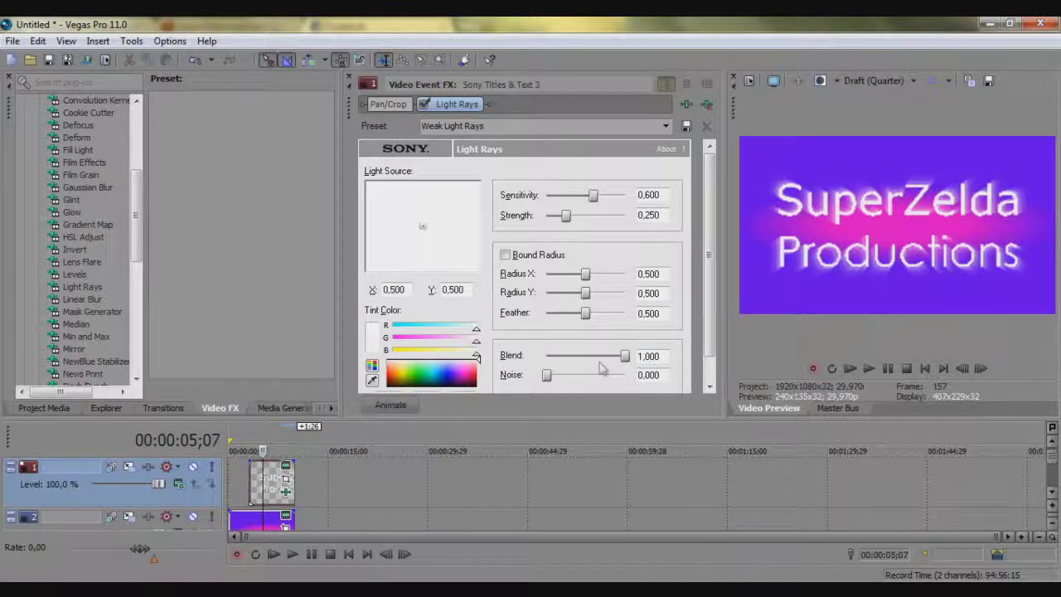
pyautogui.moveTo(547, 375); pyautogui.dragTo(475, 375)
pyautogui.moveTo(547, 375); pyautogui.dragTo(404, 362)
pyautogui.moveTo(586, 314); pyautogui.dragTo(640, 322)
pyautogui.moveTo(585, 293); pyautogui.dragTo(645, 273)
pyautogui.moveTo(567, 216); pyautogui.dragTo(669, 223)
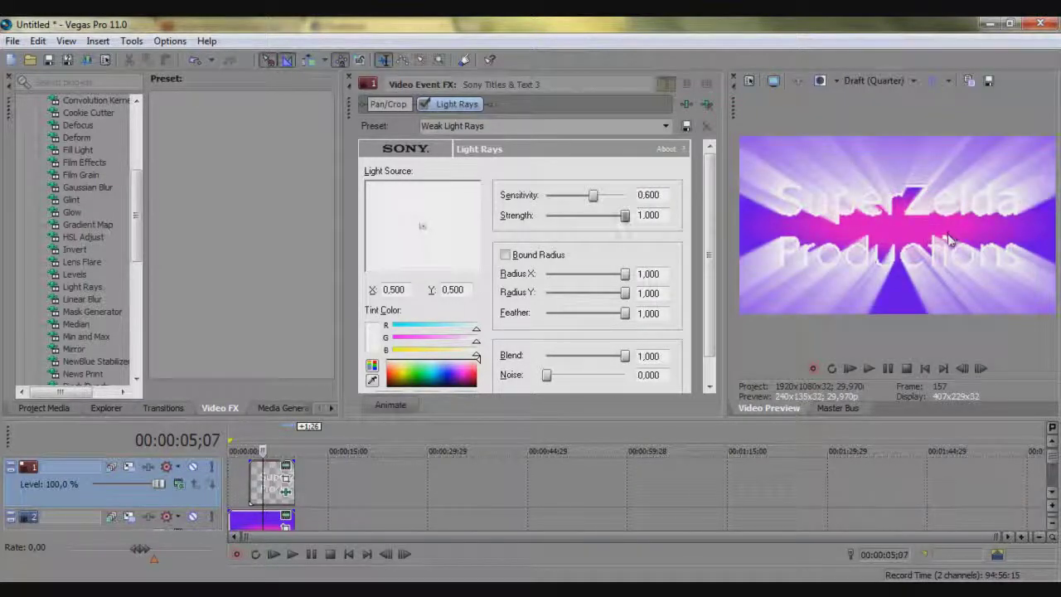
pyautogui.scroll(-1, 531, 249)
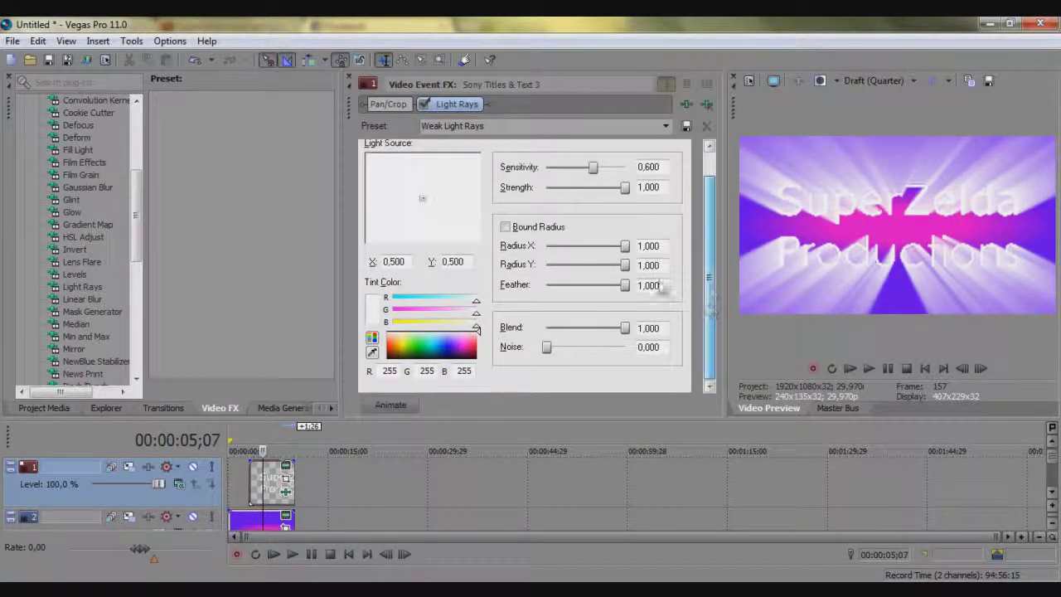
# - Widen the effect window, set the Light Rays strength to 0.000 and show the effect's keyframe timeline
pyautogui.moveTo(340, 124); pyautogui.dragTo(263, 78)
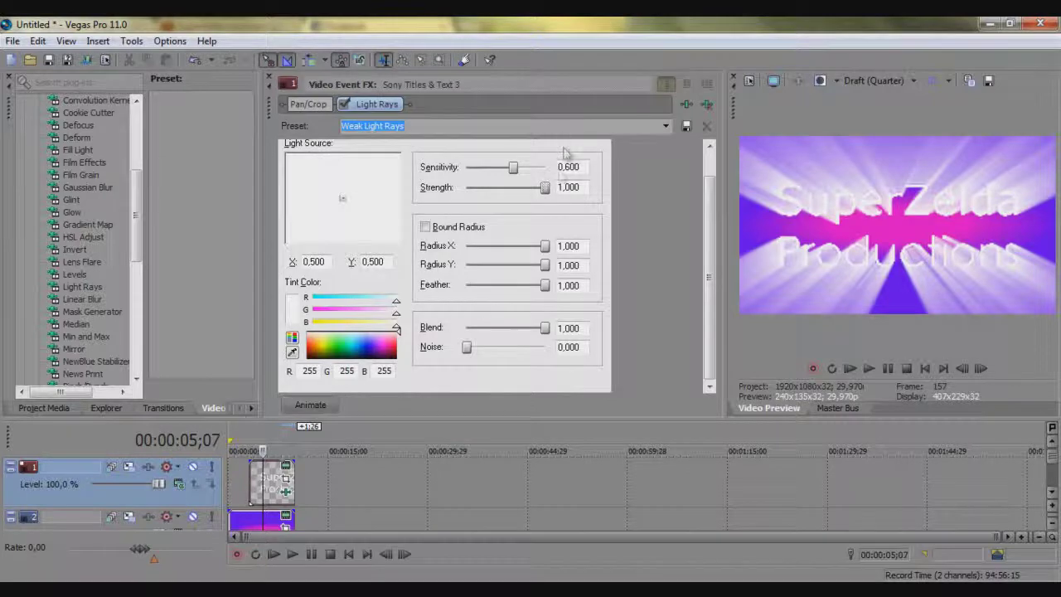
pyautogui.moveTo(544, 189); pyautogui.dragTo(521, 186)
pyautogui.moveTo(493, 184); pyautogui.dragTo(381, 317)
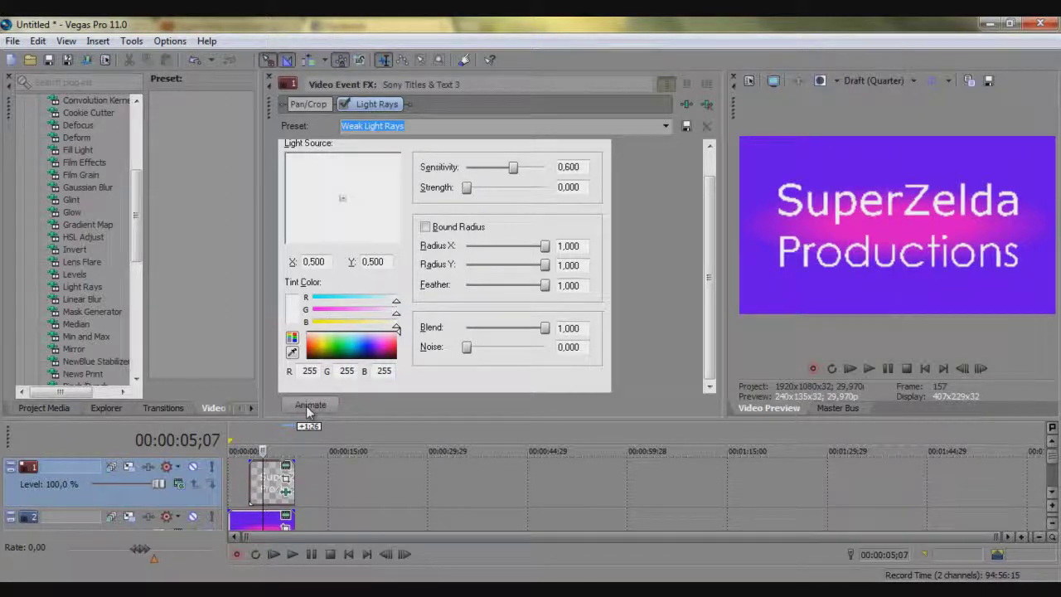
pyautogui.click(309, 405)
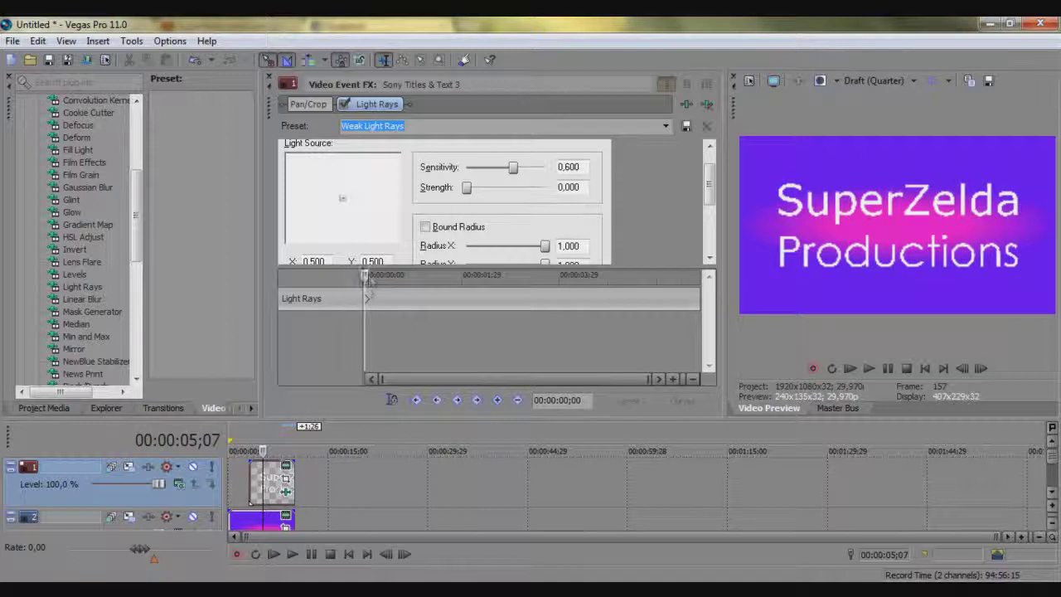
# - Add Light Rays keyframes at 00:00:01;10 with strength 0.425 and at 00:00:01;27 with strength 0.000
pyautogui.moveTo(367, 275); pyautogui.dragTo(357, 275)
pyautogui.click(425, 309)
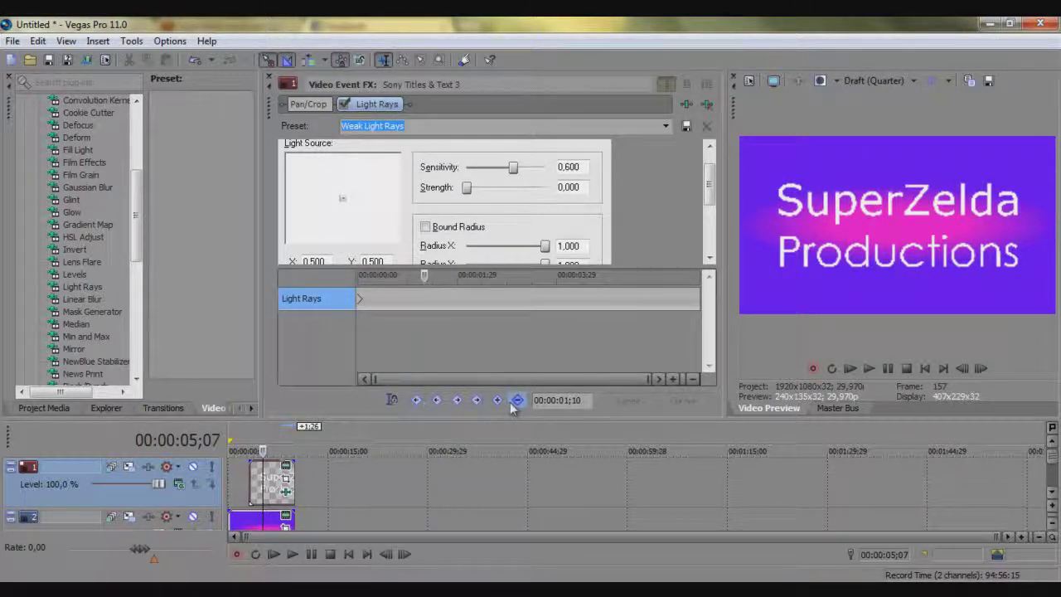
pyautogui.moveTo(467, 189); pyautogui.dragTo(504, 189)
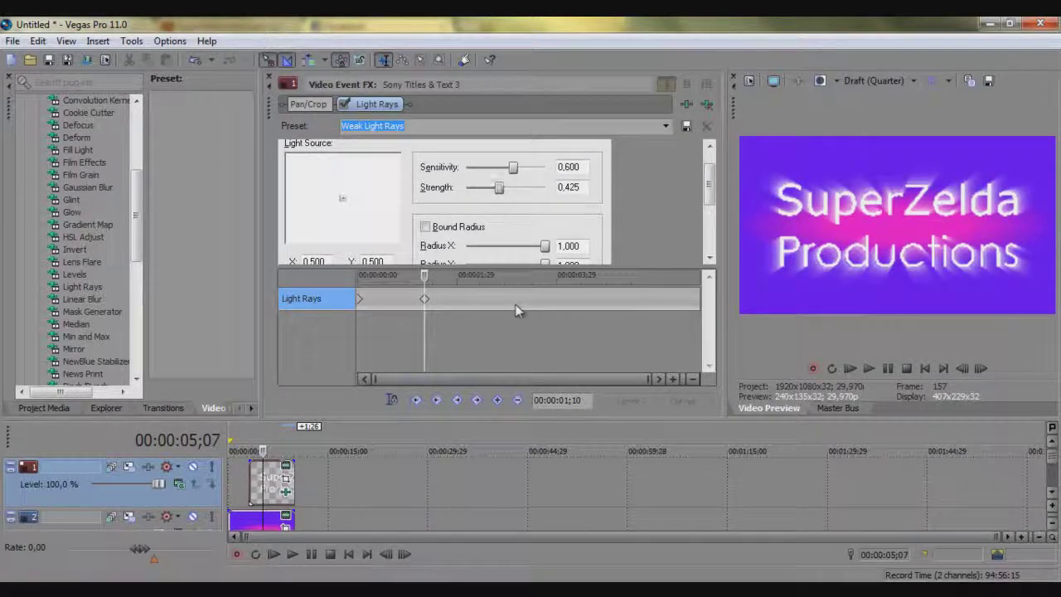
pyautogui.click(454, 309)
pyautogui.moveTo(498, 187); pyautogui.dragTo(467, 189)
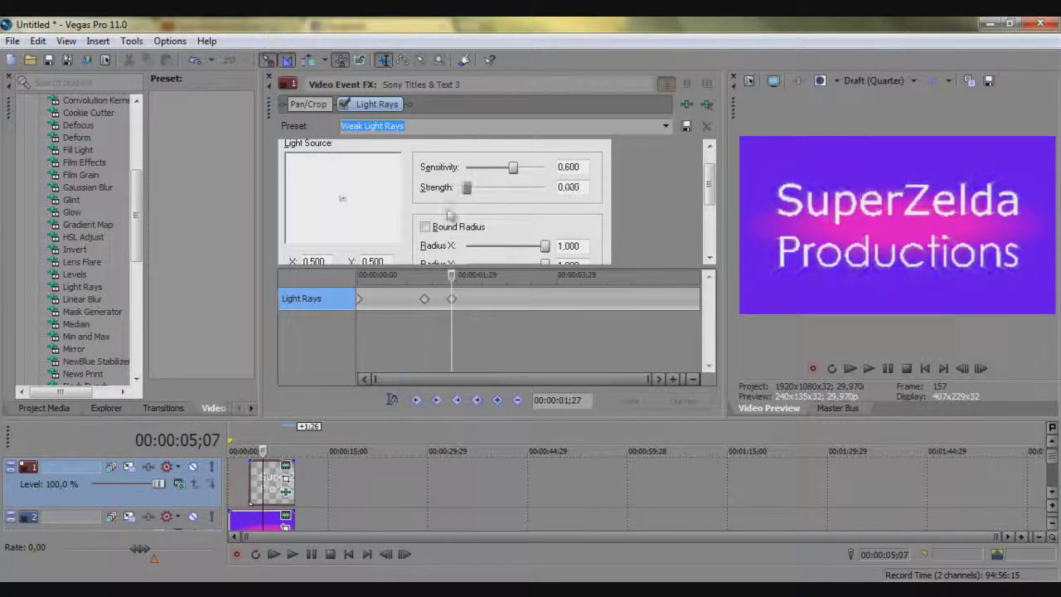
# - Add a Light Rays keyframe at 00:00:02;13 with sensitivity 0.000 and strength 1.000
pyautogui.moveTo(470, 191); pyautogui.dragTo(563, 190)
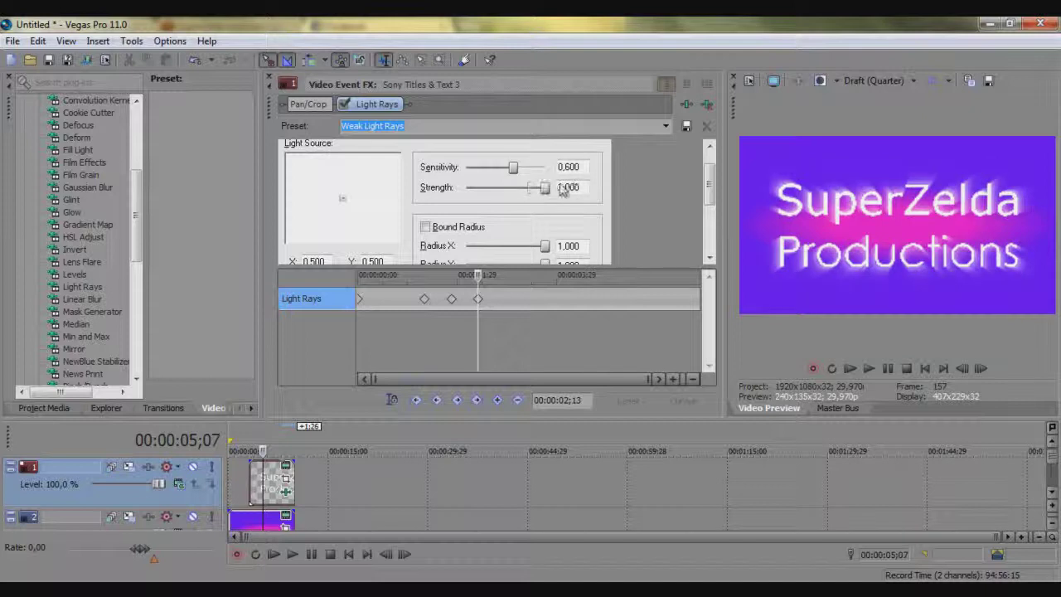
pyautogui.moveTo(628, 193); pyautogui.dragTo(552, 191)
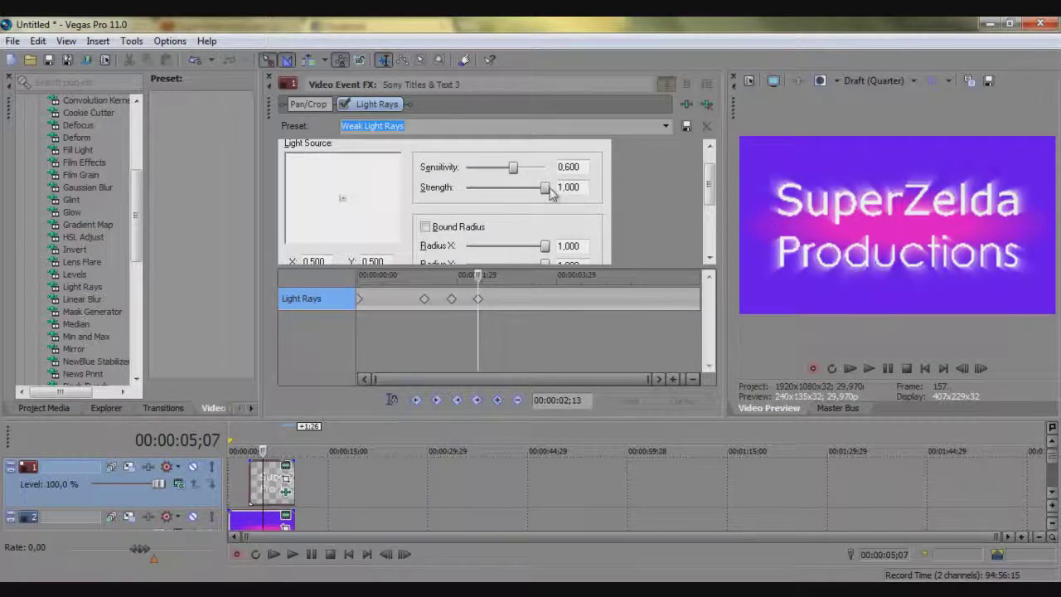
pyautogui.scroll(-5, 533, 235)
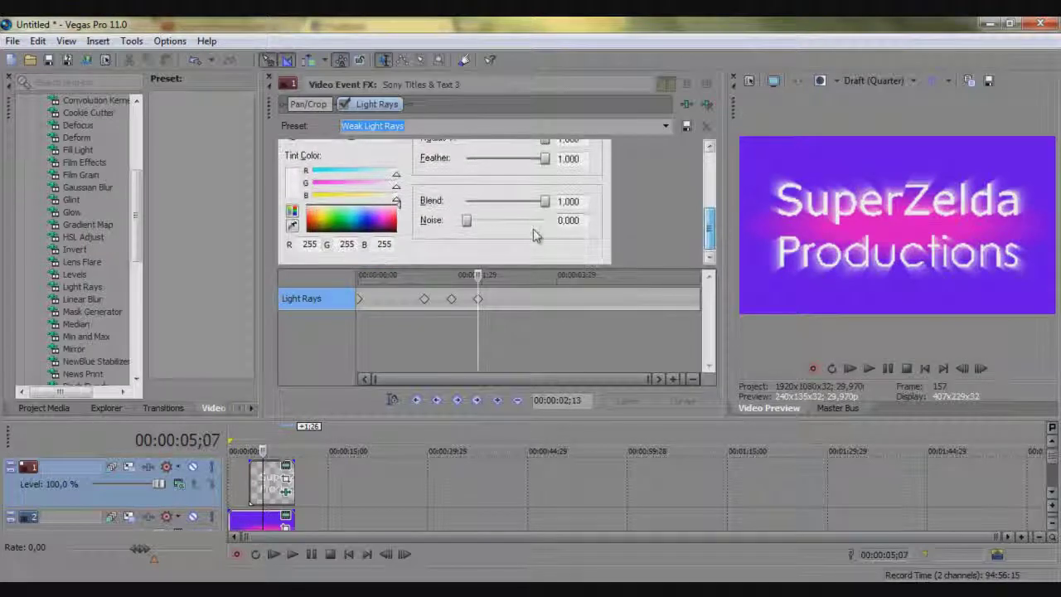
pyautogui.scroll(1, 711, 239)
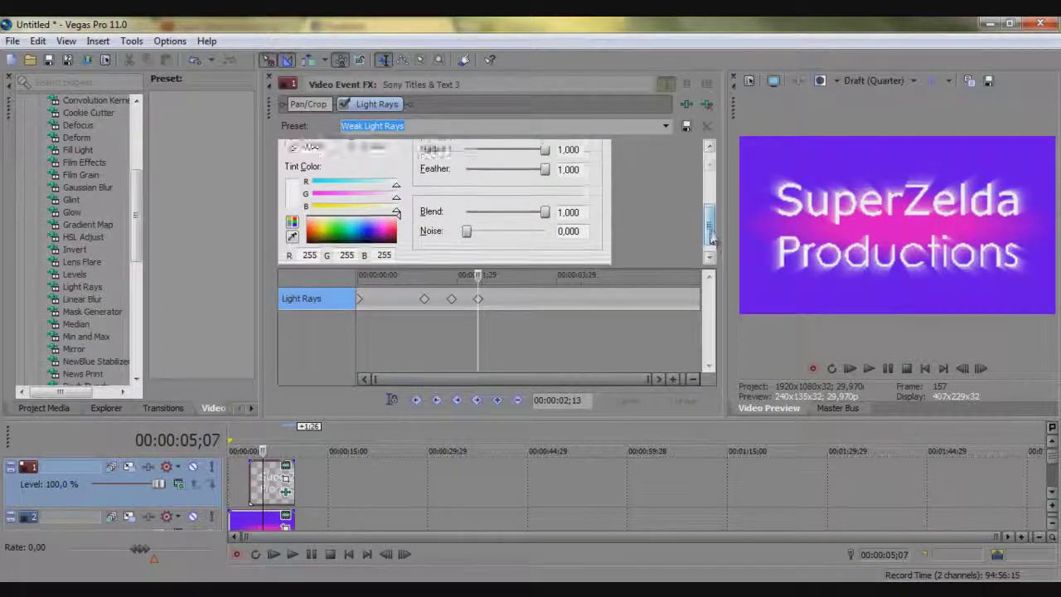
pyautogui.scroll(3, 712, 239)
pyautogui.scroll(-1, 518, 207)
pyautogui.moveTo(540, 190); pyautogui.dragTo(609, 192)
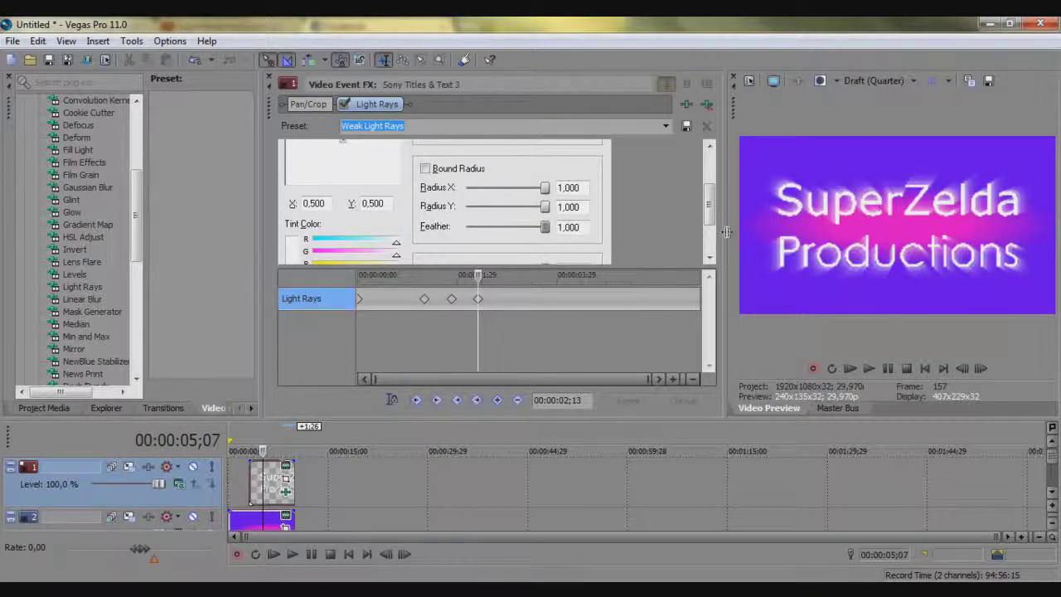
pyautogui.scroll(4, 710, 224)
pyautogui.moveTo(537, 216); pyautogui.dragTo(561, 205)
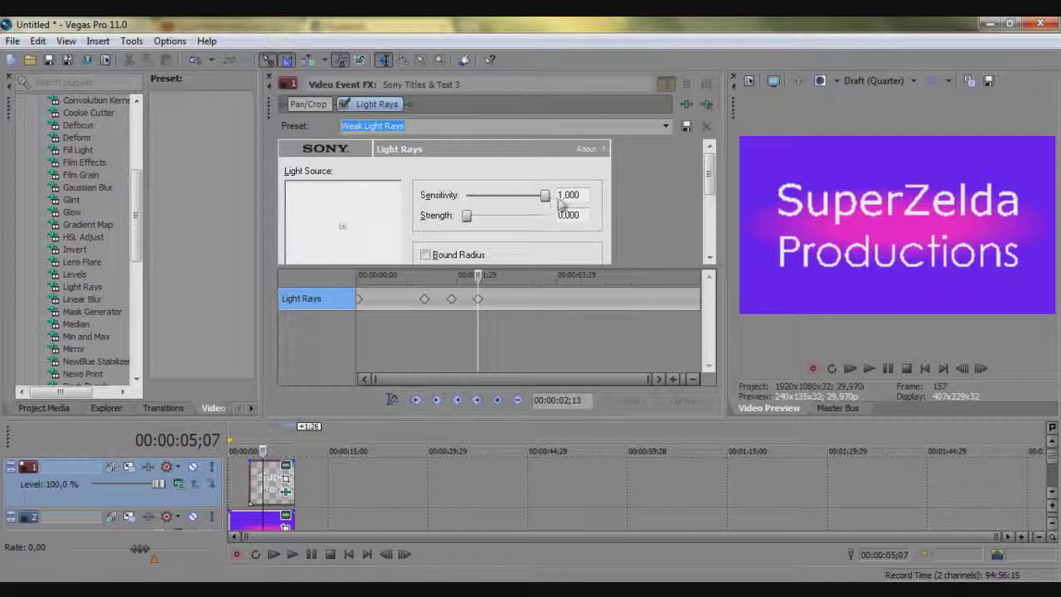
pyautogui.moveTo(467, 215); pyautogui.dragTo(558, 218)
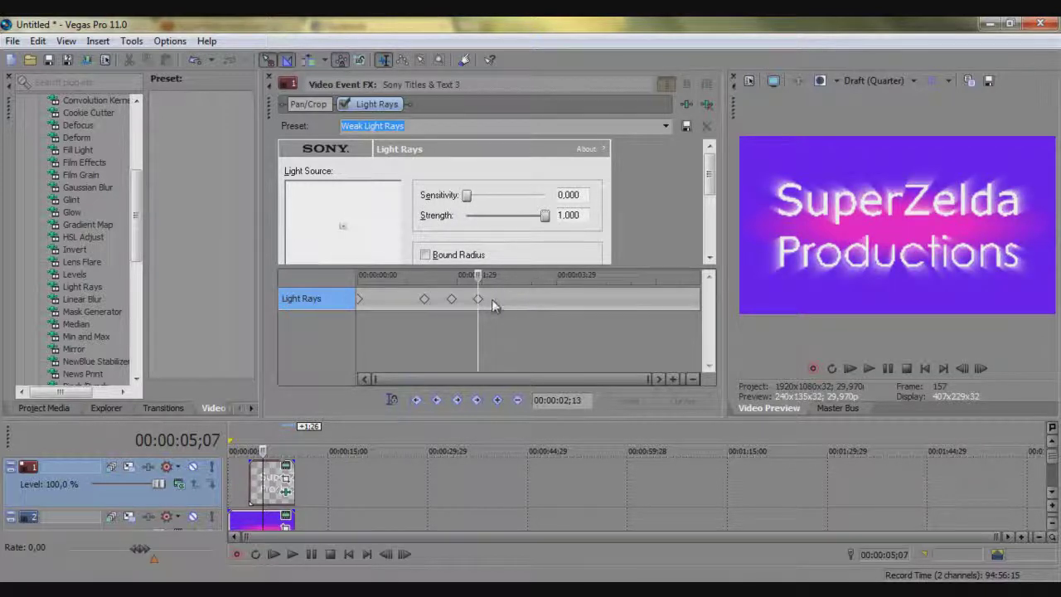
# - Add a Light Rays keyframe at 00:00:02;21 with strength 0.000, then play the title animation to check it
pyautogui.moveTo(467, 215); pyautogui.dragTo(563, 219)
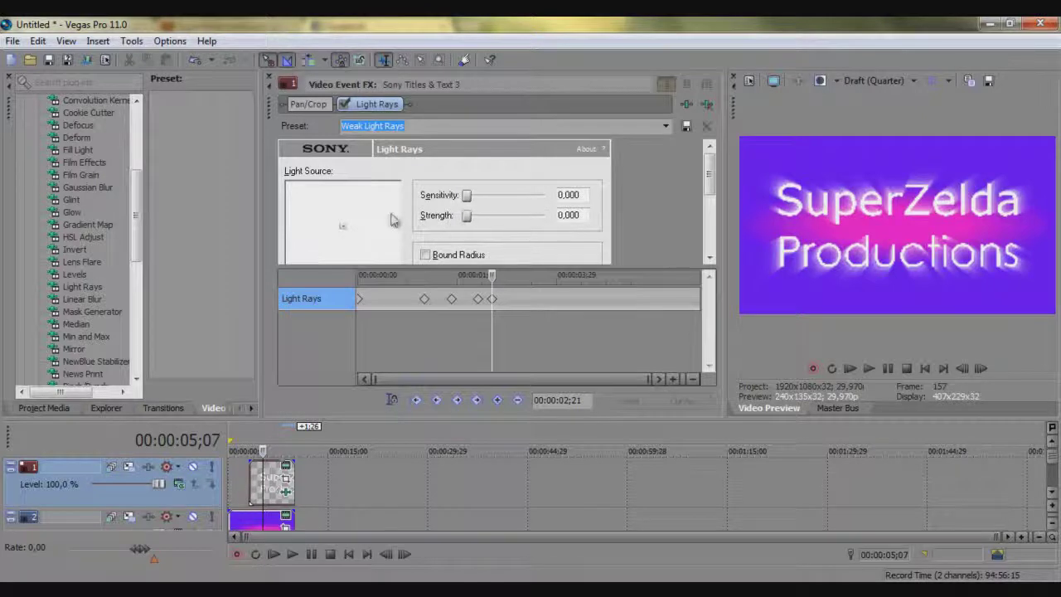
pyautogui.scroll(-2, 658, 205)
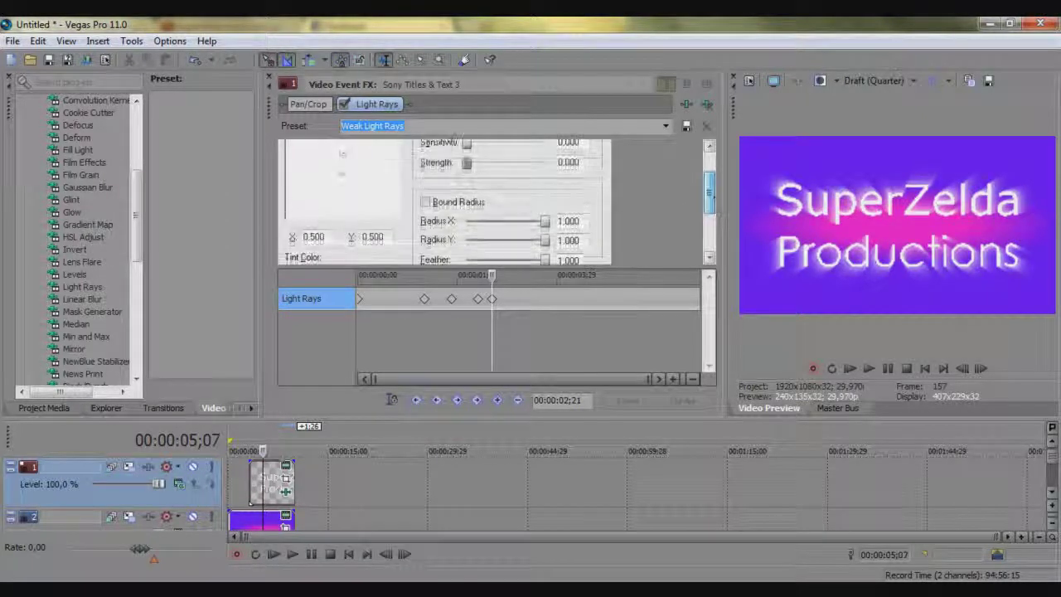
pyautogui.moveTo(492, 277); pyautogui.dragTo(537, 278)
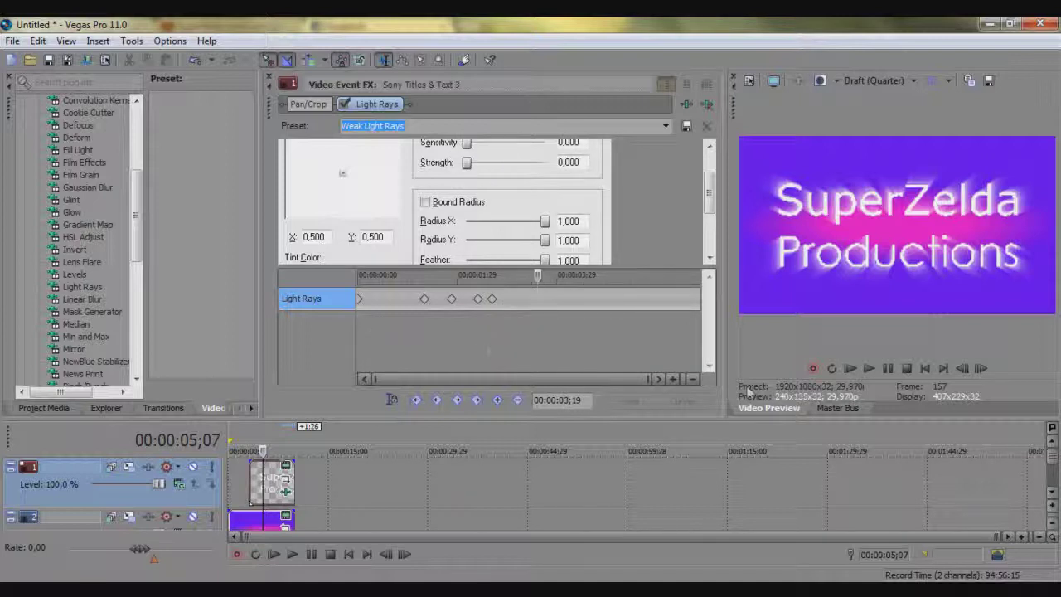
pyautogui.click(849, 370)
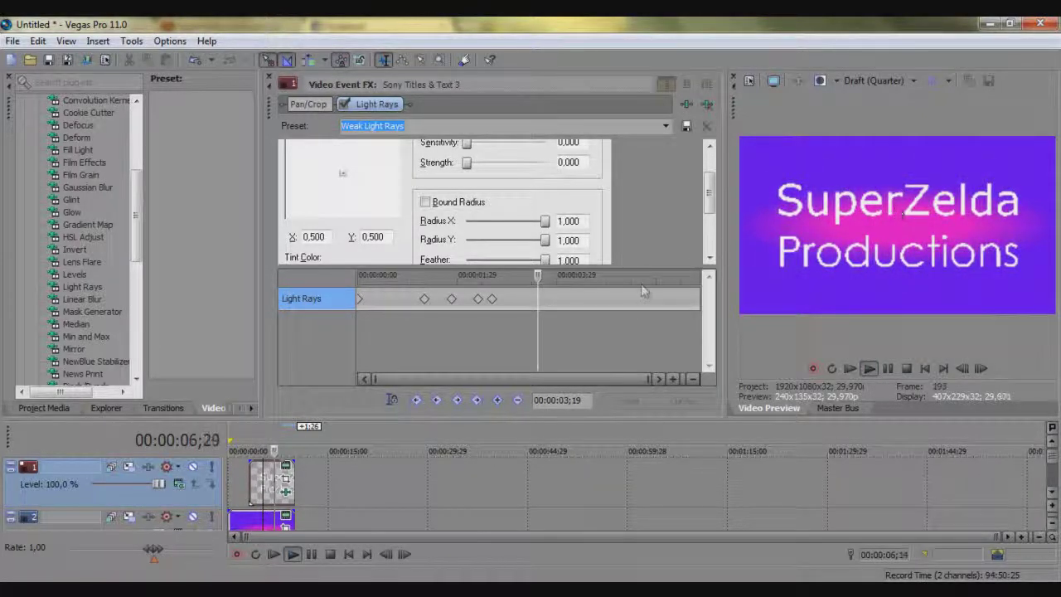
pyautogui.click(907, 369)
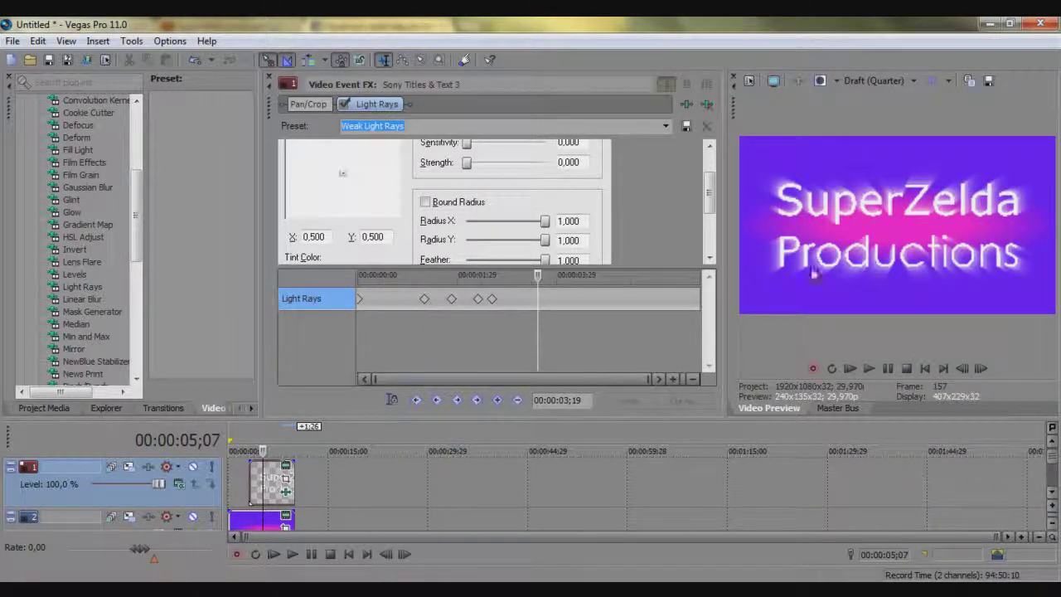
# - Set the strength of the Light Rays keyframe at 00:00:02;13 to 0.445 and play the title animation again
pyautogui.moveTo(524, 299); pyautogui.dragTo(477, 305)
pyautogui.moveTo(496, 166); pyautogui.dragTo(500, 162)
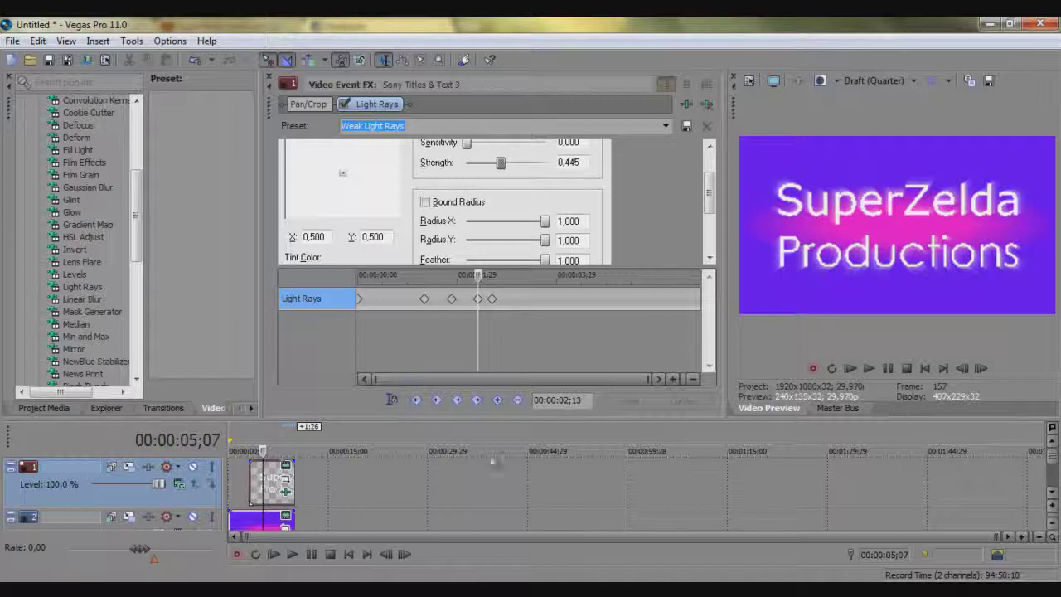
pyautogui.click(868, 368)
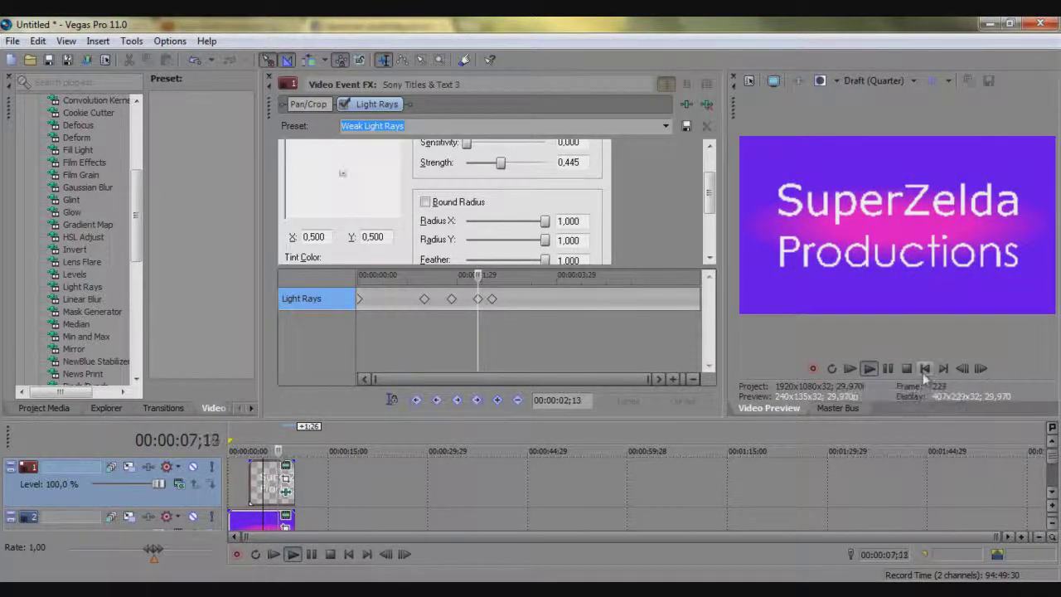
pyautogui.click(870, 368)
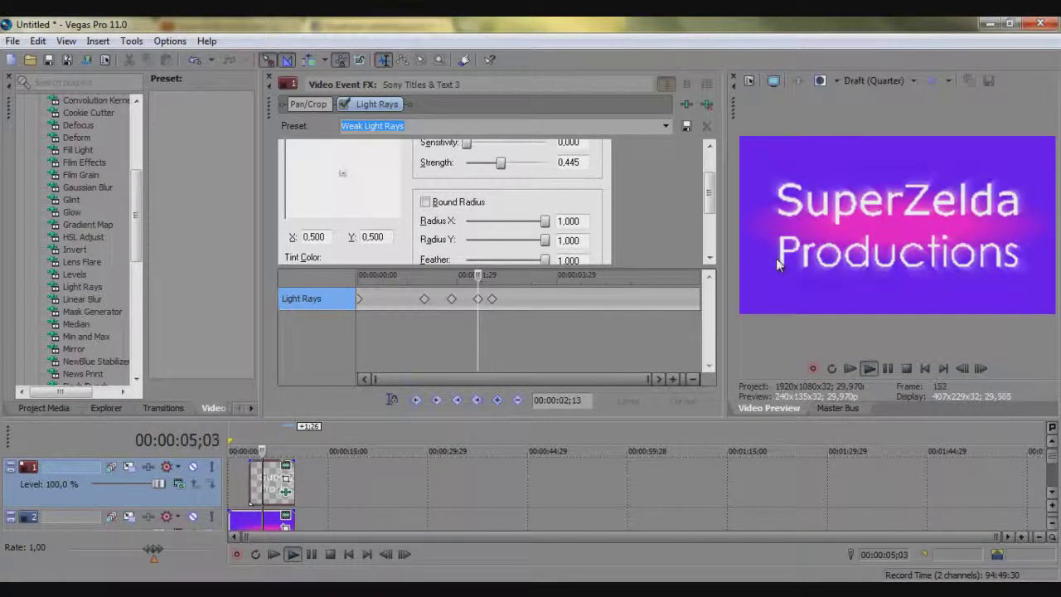
# - Add a Light Rays keyframe at 00:00:03;06 with strength 0.633 and play the title animation
pyautogui.click(906, 368)
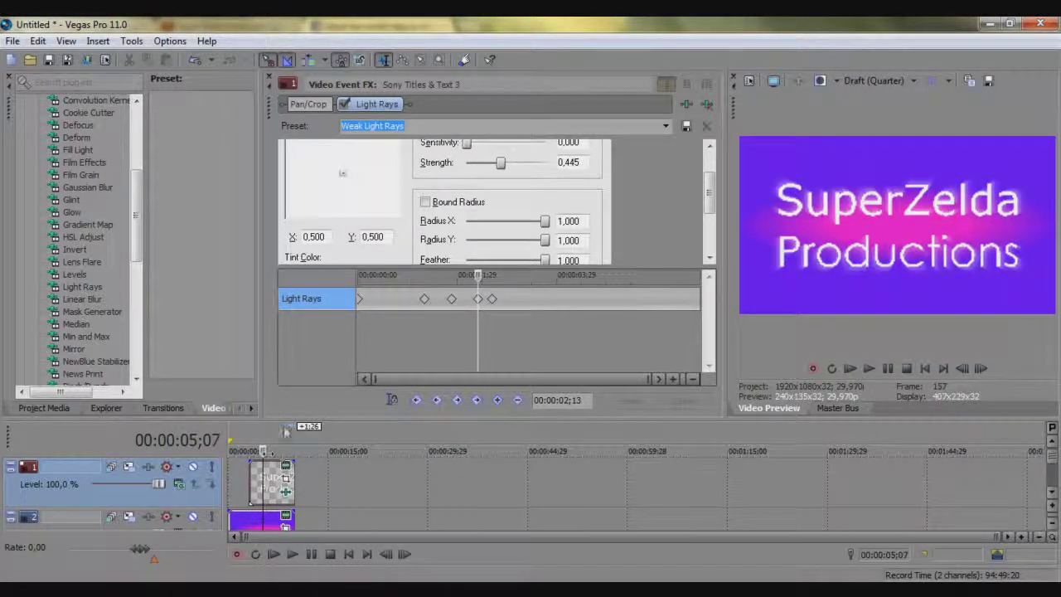
pyautogui.click(515, 300)
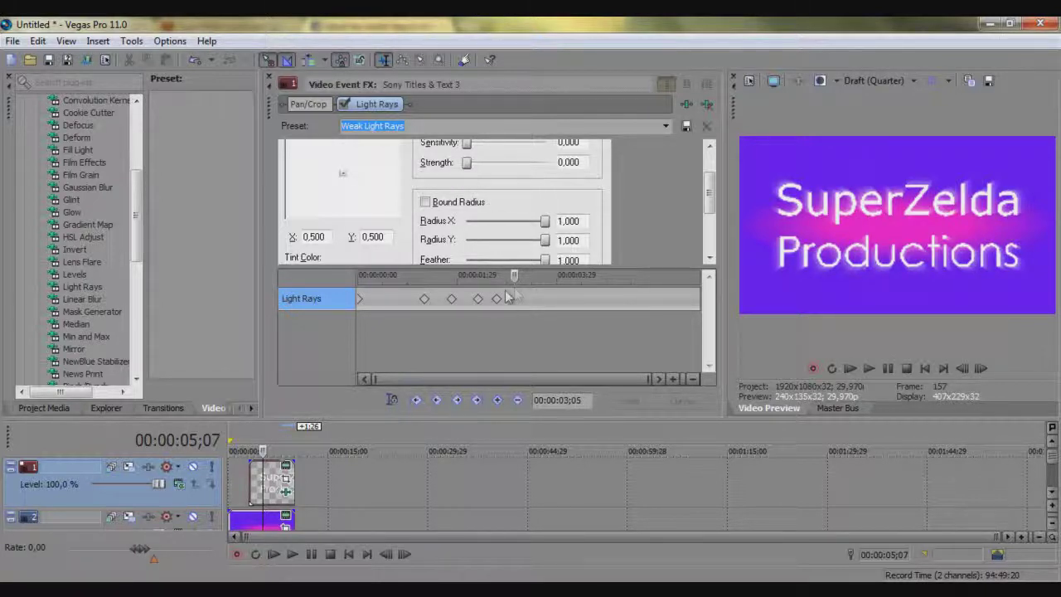
pyautogui.click(497, 300)
pyautogui.moveTo(497, 276); pyautogui.dragTo(517, 277)
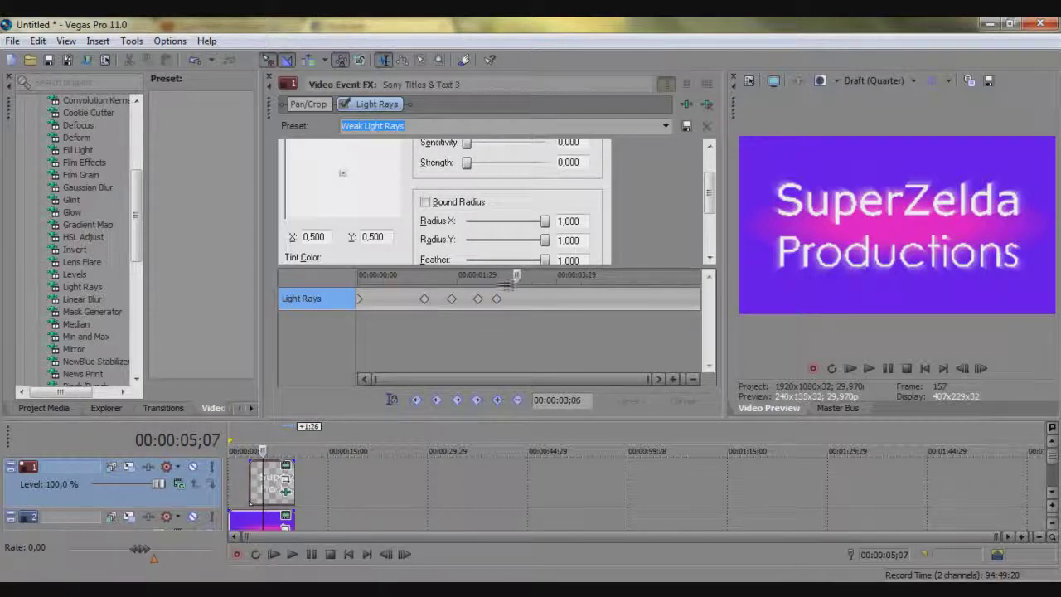
pyautogui.moveTo(489, 168); pyautogui.dragTo(520, 166)
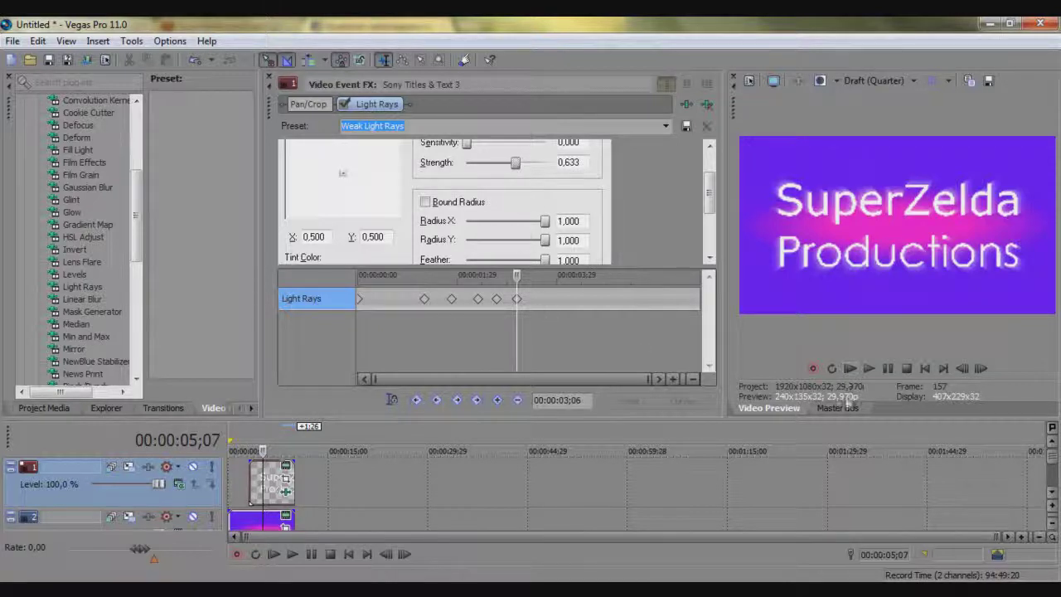
pyautogui.click(868, 369)
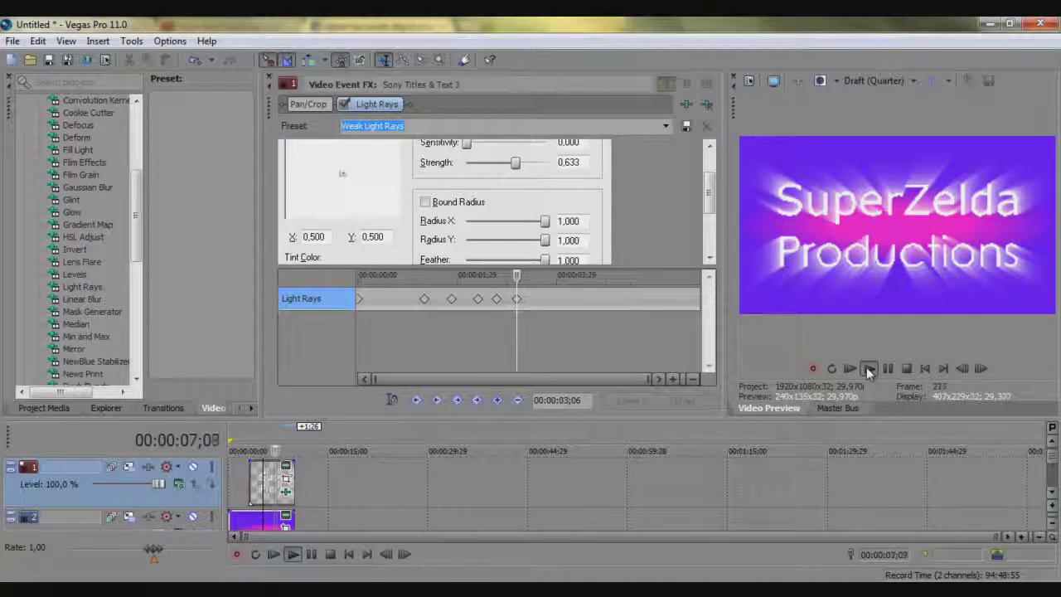
# - Stop playback and add a Light Rays keyframe at 00:00:03;16 with strength 0.000
pyautogui.click(906, 368)
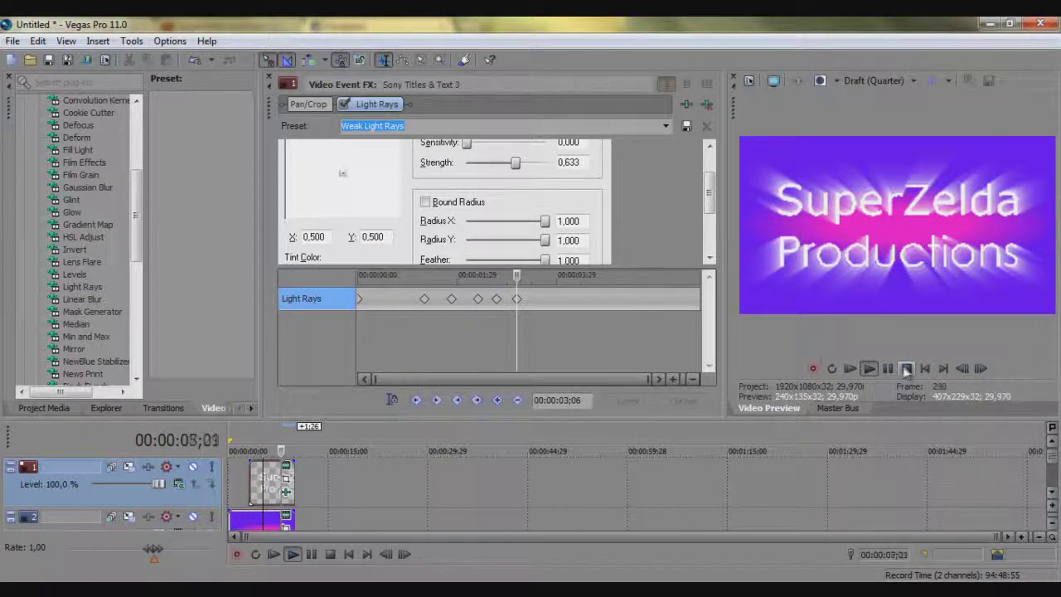
pyautogui.click(527, 303)
pyautogui.click(535, 302)
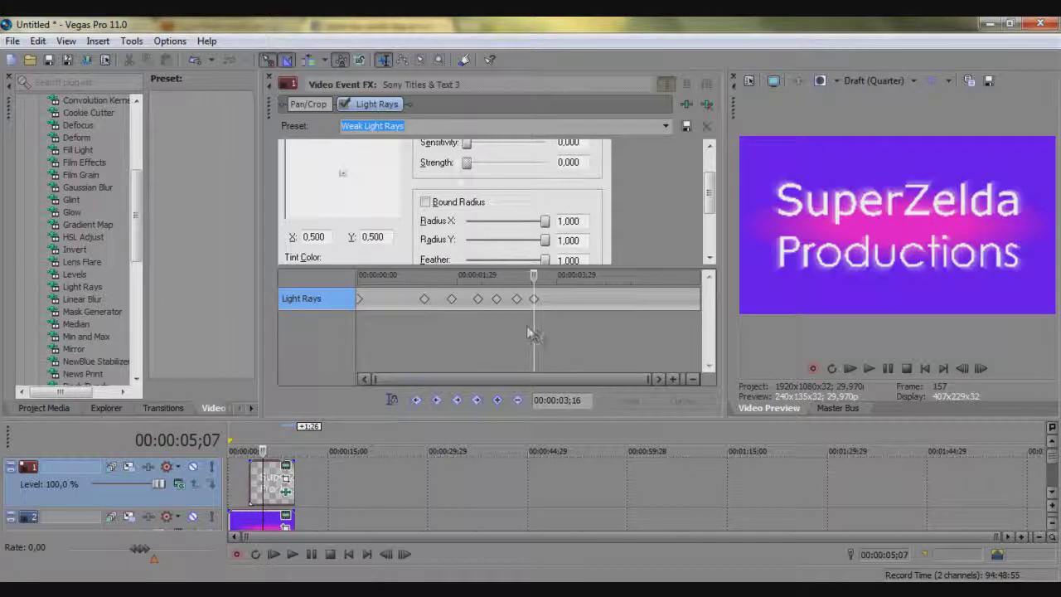
# - Copy all Light Rays keyframes after the initial one, paste them from 00:00:03;25 onward, and play the result
pyautogui.moveTo(541, 320); pyautogui.dragTo(412, 317)
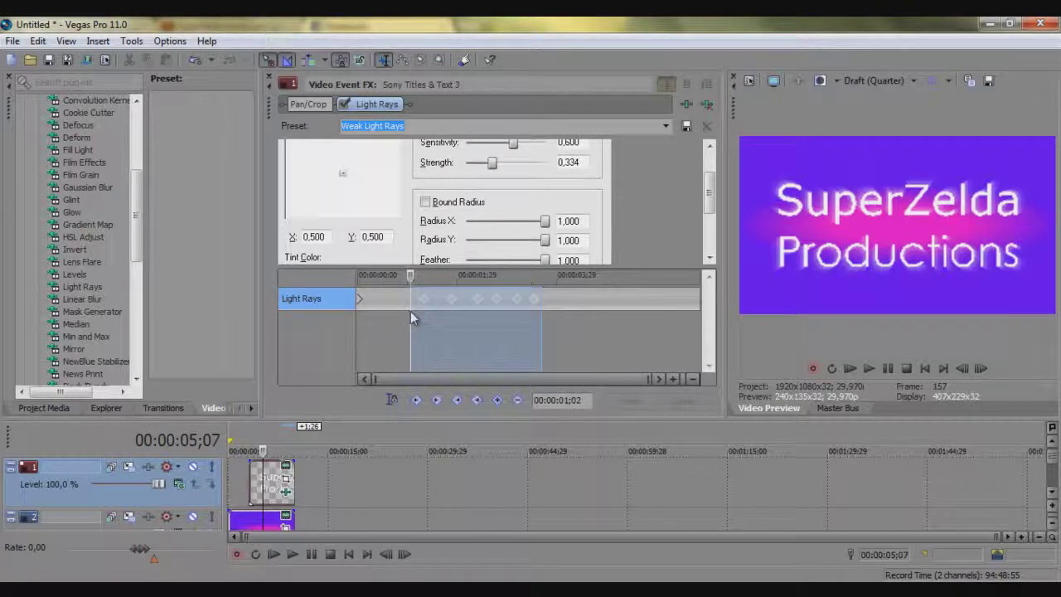
pyautogui.click(411, 311)
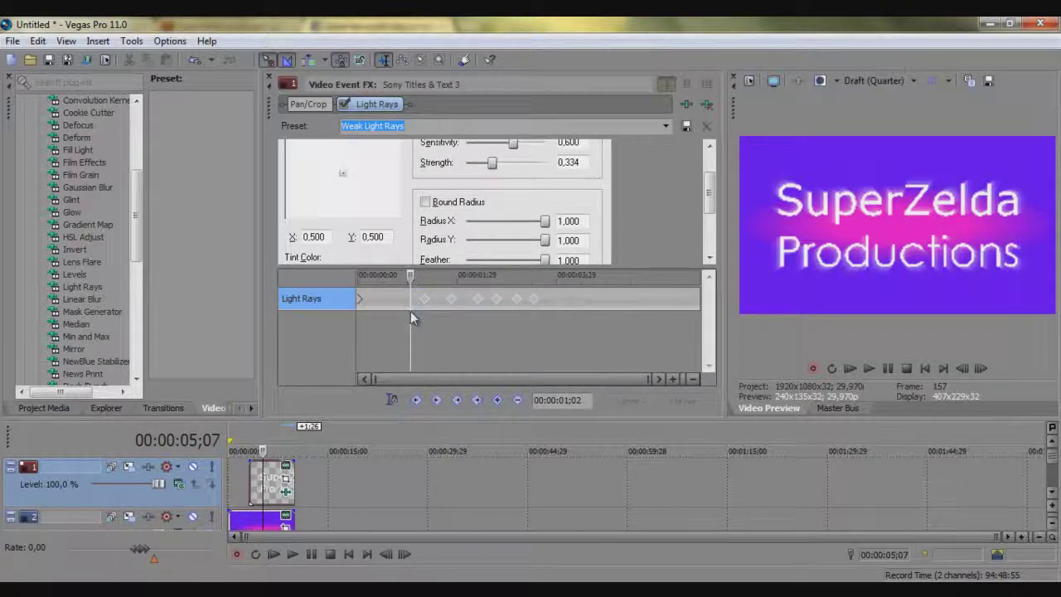
pyautogui.click(548, 306)
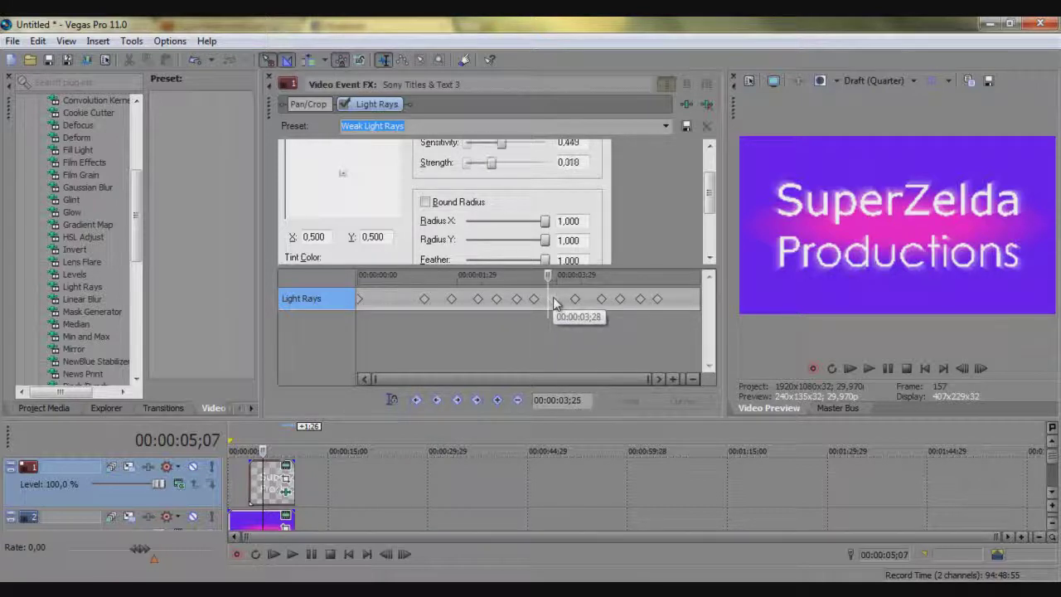
pyautogui.click(553, 298)
pyautogui.click(851, 369)
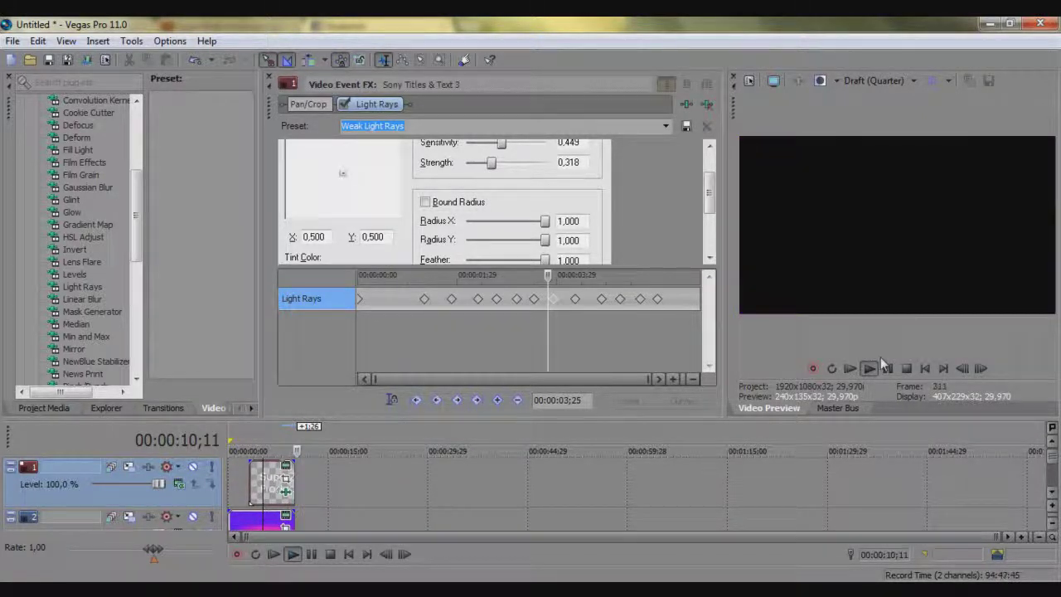
pyautogui.click(906, 368)
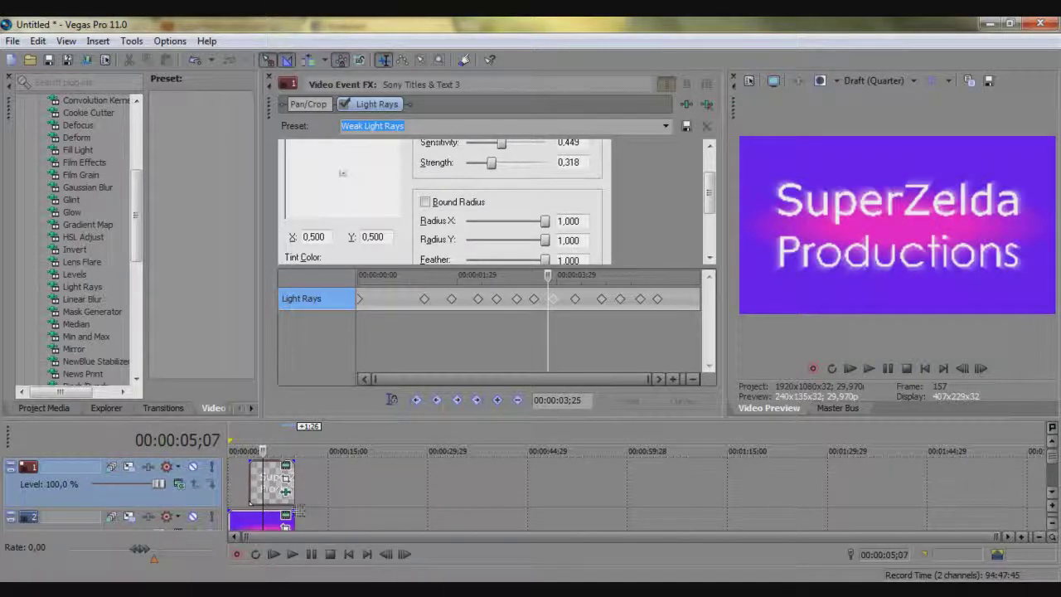
# - Extend the background and title events to about 00:00:15, fade the title in and out, and play the intro
pyautogui.moveTo(289, 520); pyautogui.dragTo(327, 520)
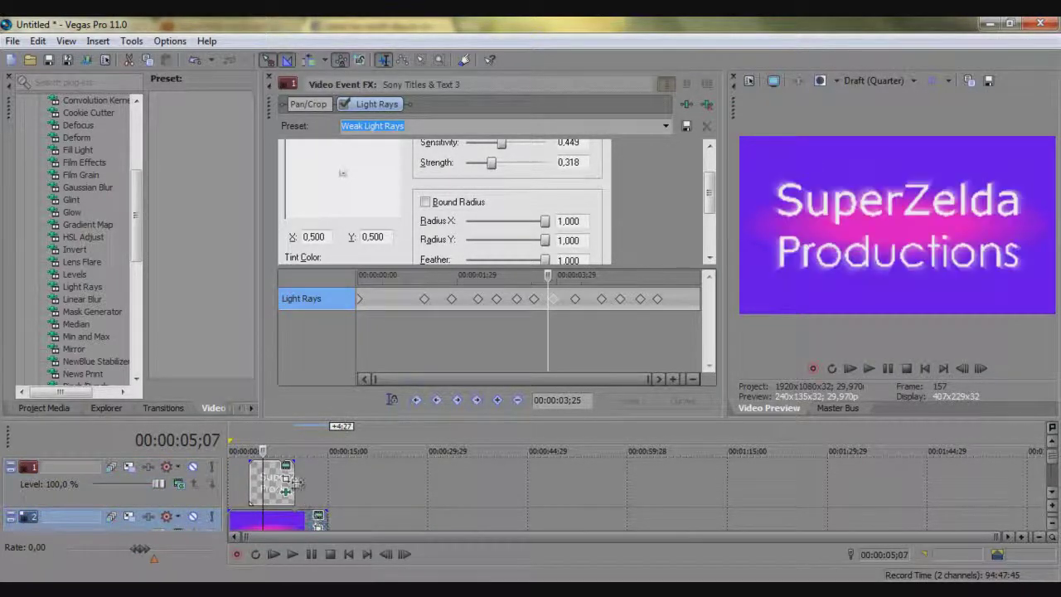
pyautogui.moveTo(292, 481); pyautogui.dragTo(308, 456)
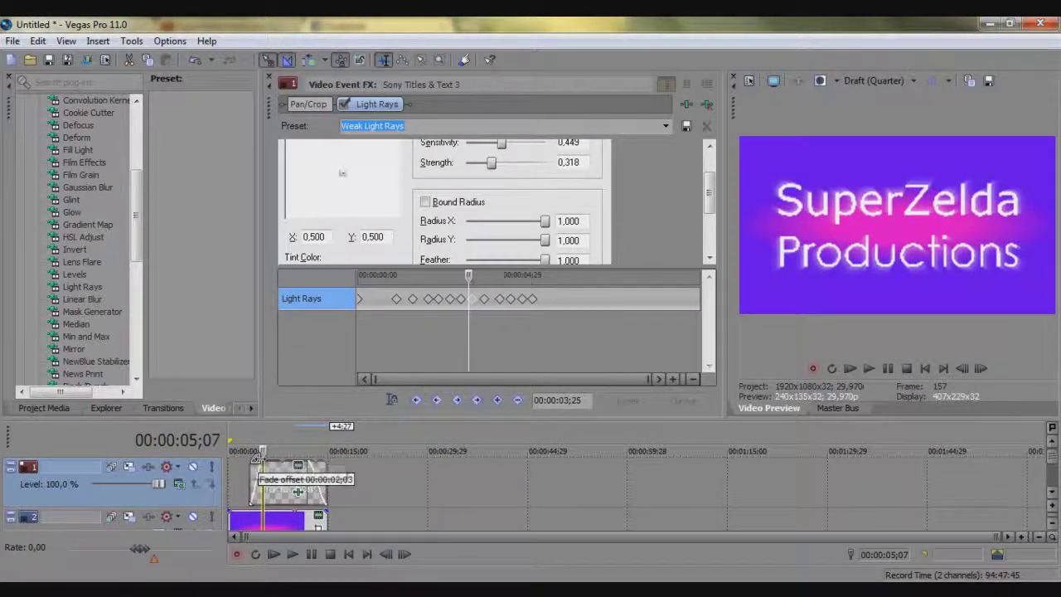
pyautogui.click(851, 370)
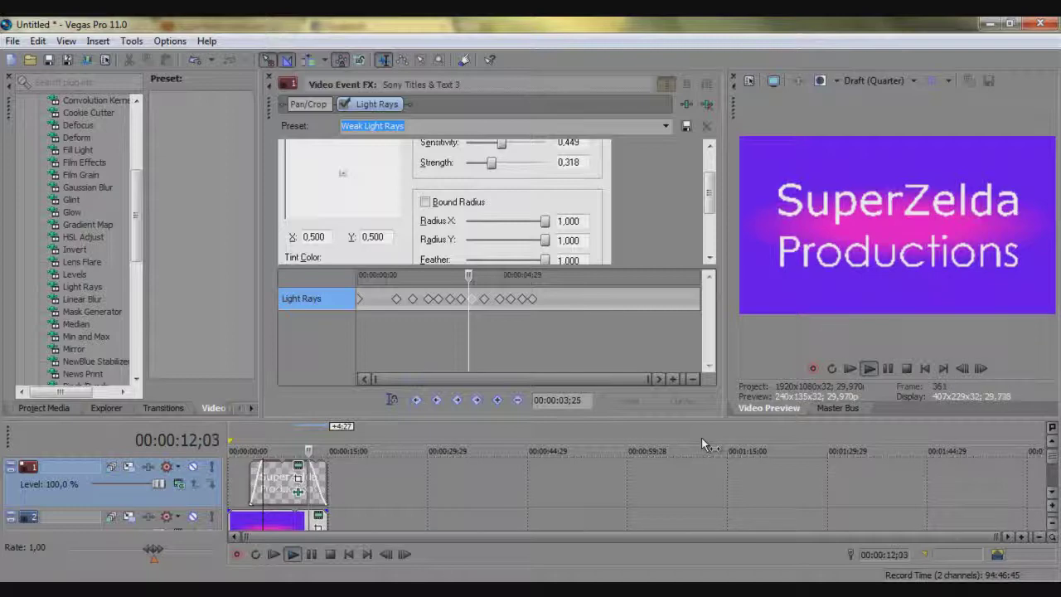
pyautogui.press('space')
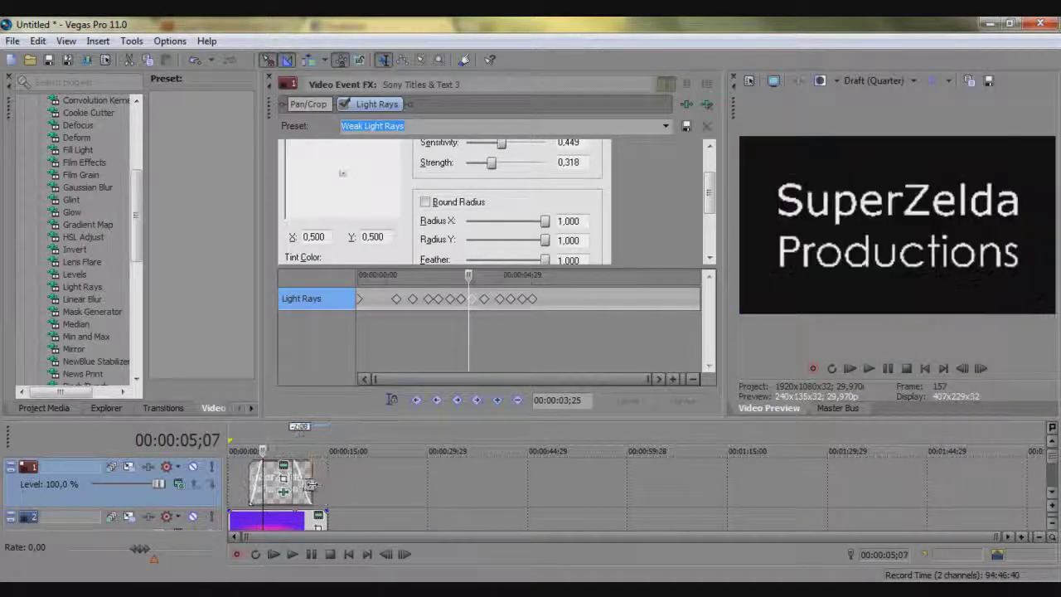
# - Shorten the title event, move it to the timeline start, and trim the background to end with it, then play the intro
pyautogui.moveTo(311, 485); pyautogui.dragTo(315, 485)
pyautogui.moveTo(330, 520); pyautogui.dragTo(307, 522)
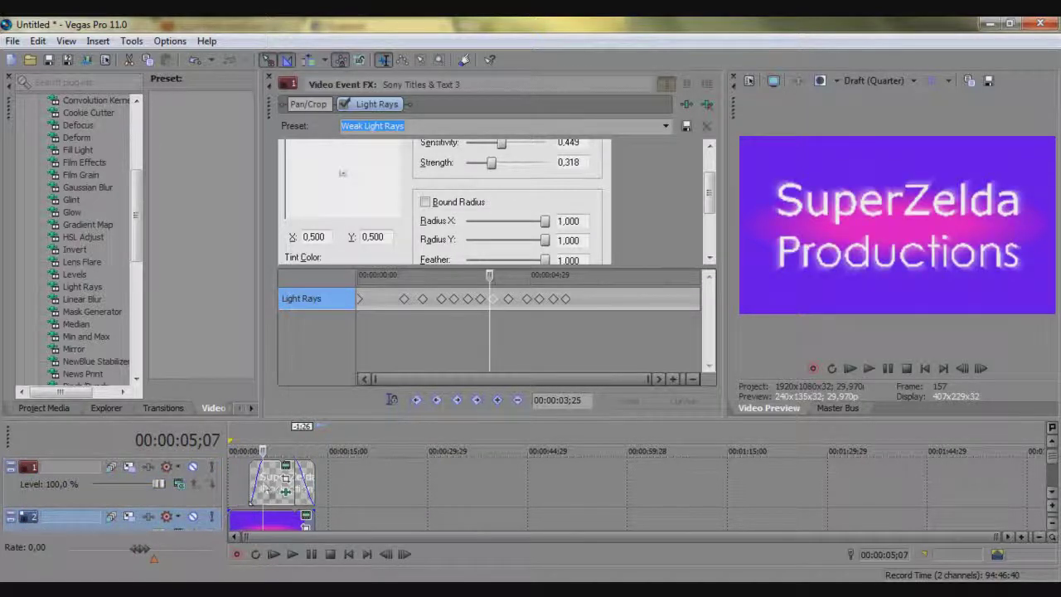
pyautogui.moveTo(278, 491); pyautogui.dragTo(258, 491)
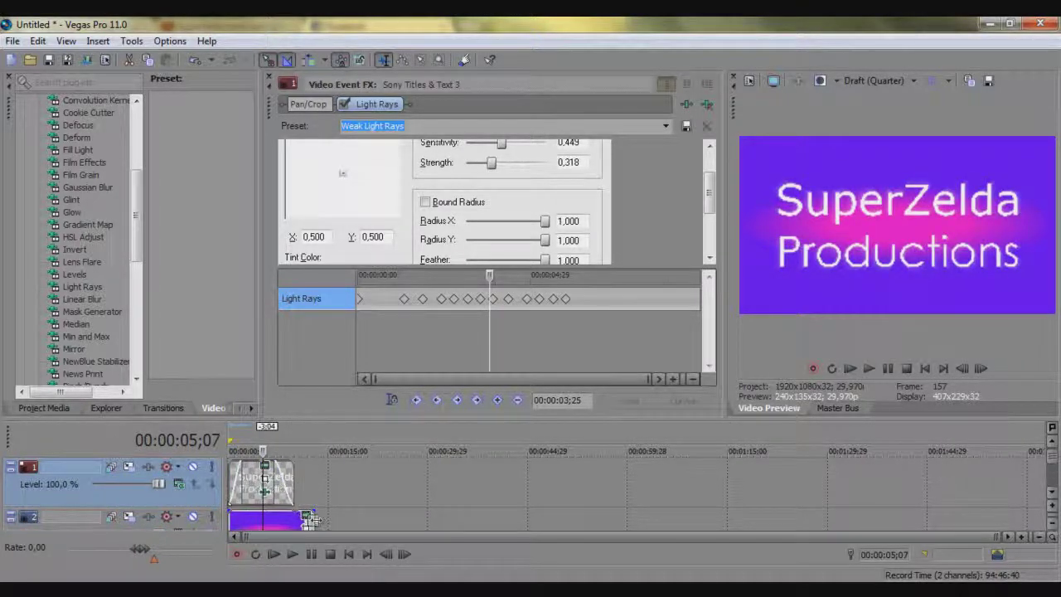
pyautogui.moveTo(308, 519); pyautogui.dragTo(300, 519)
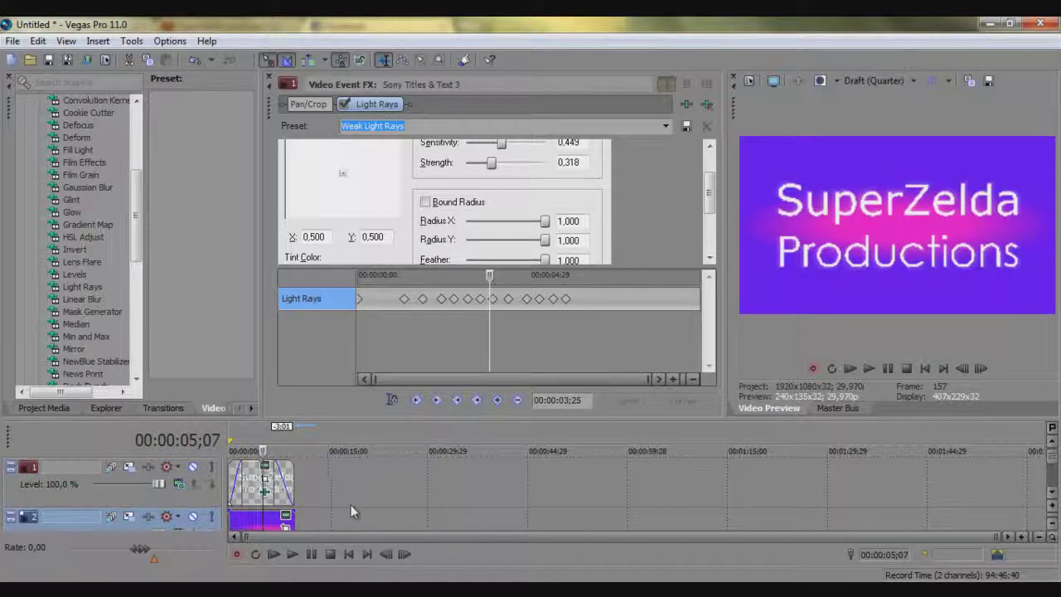
pyautogui.click(850, 367)
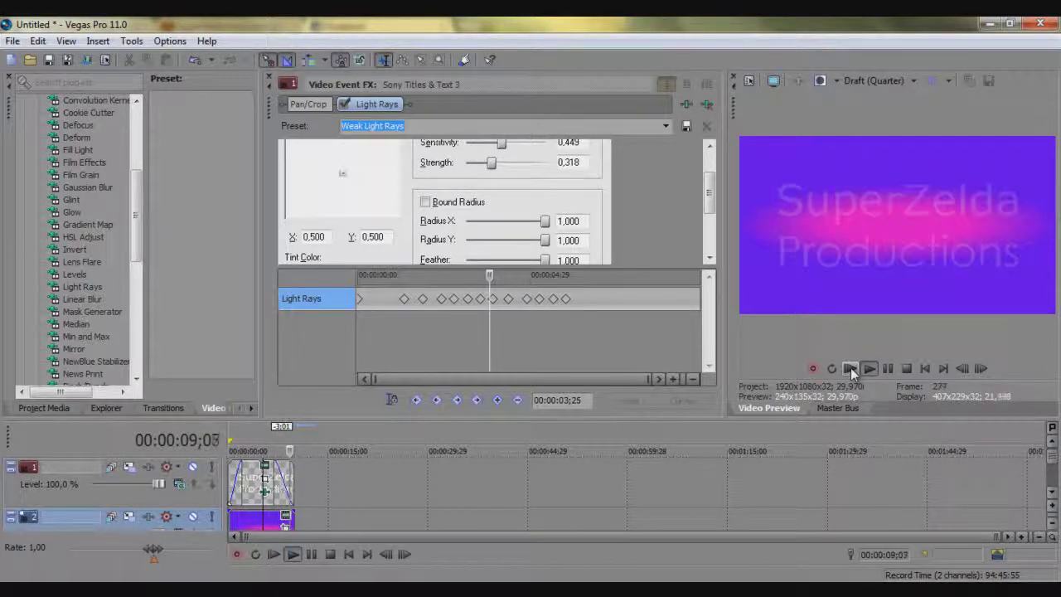
pyautogui.click(904, 370)
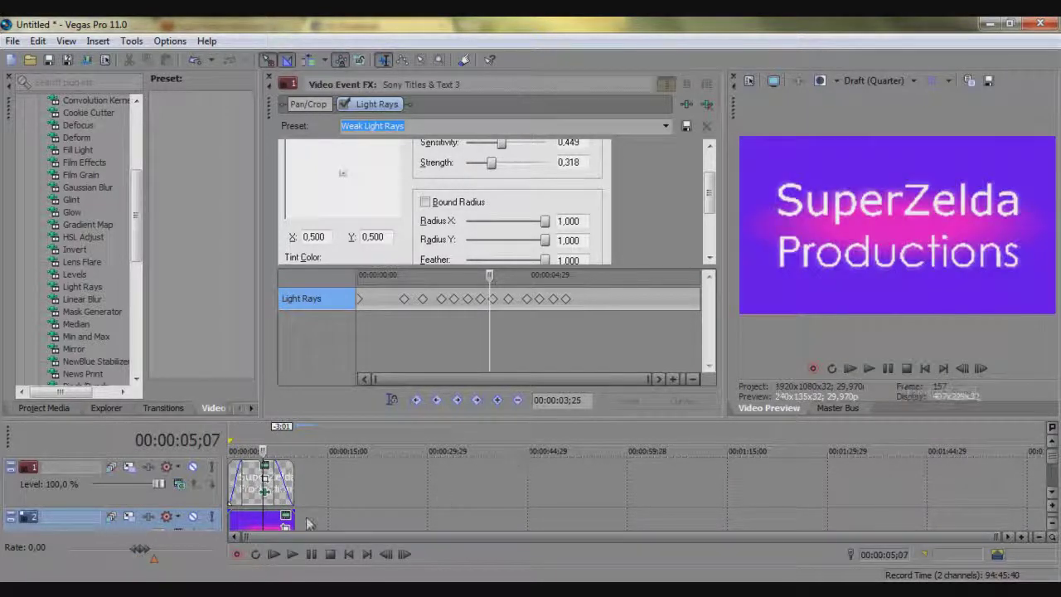
# - Add a fade-out and a short fade-in to the gradient background event, then play the intro to check them
pyautogui.moveTo(282, 511); pyautogui.dragTo(276, 511)
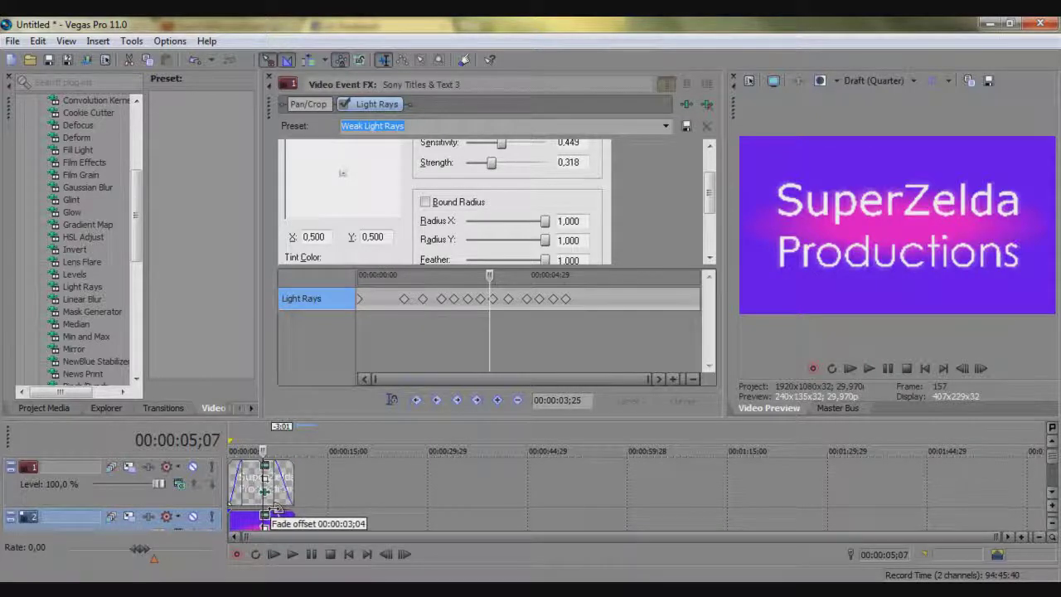
pyautogui.moveTo(279, 506); pyautogui.dragTo(278, 507)
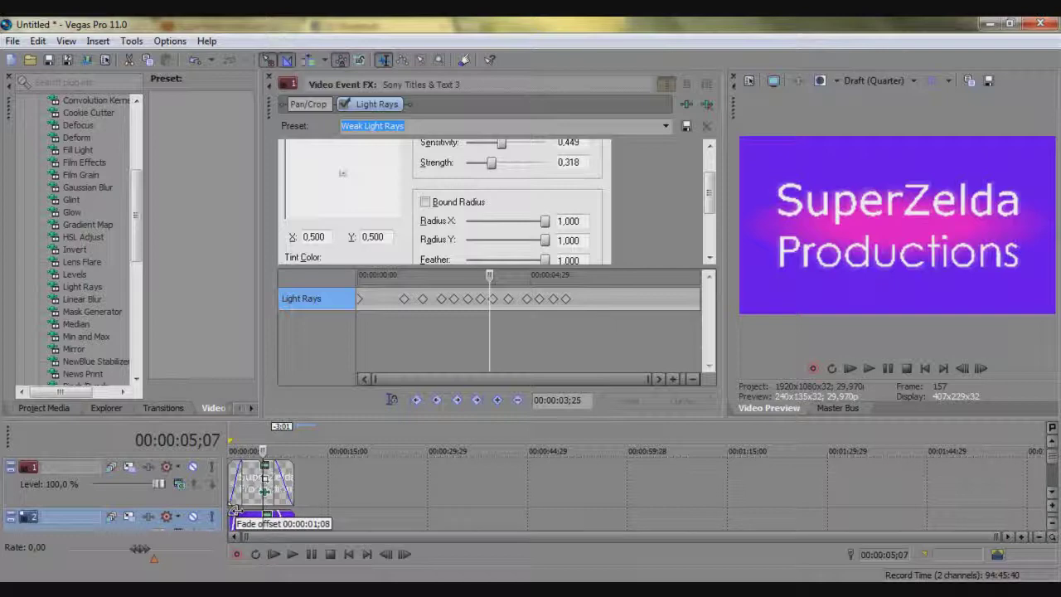
pyautogui.moveTo(235, 510); pyautogui.dragTo(233, 508)
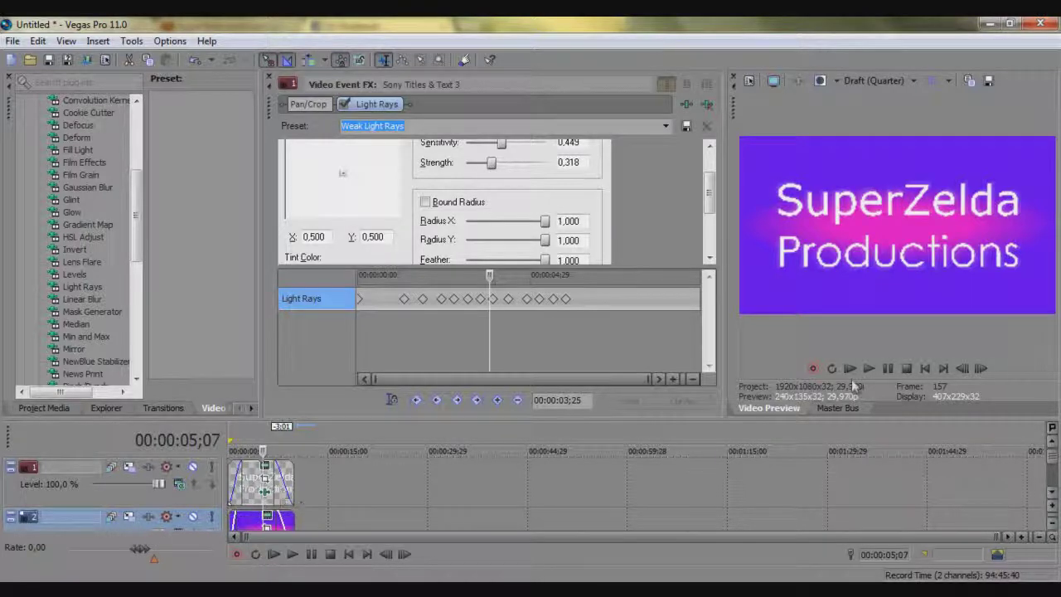
pyautogui.press('space')
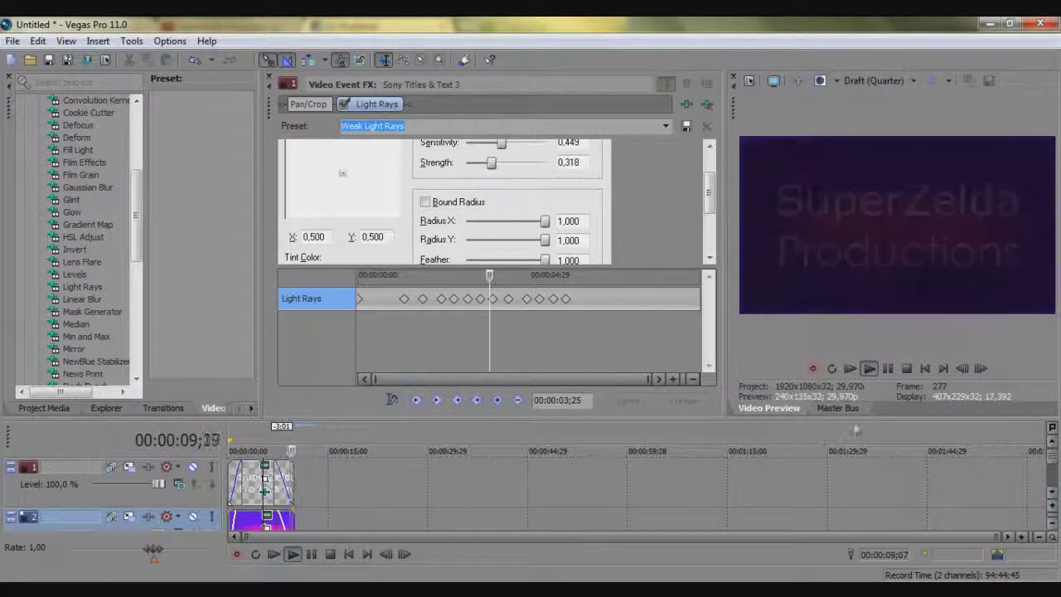
pyautogui.click(907, 369)
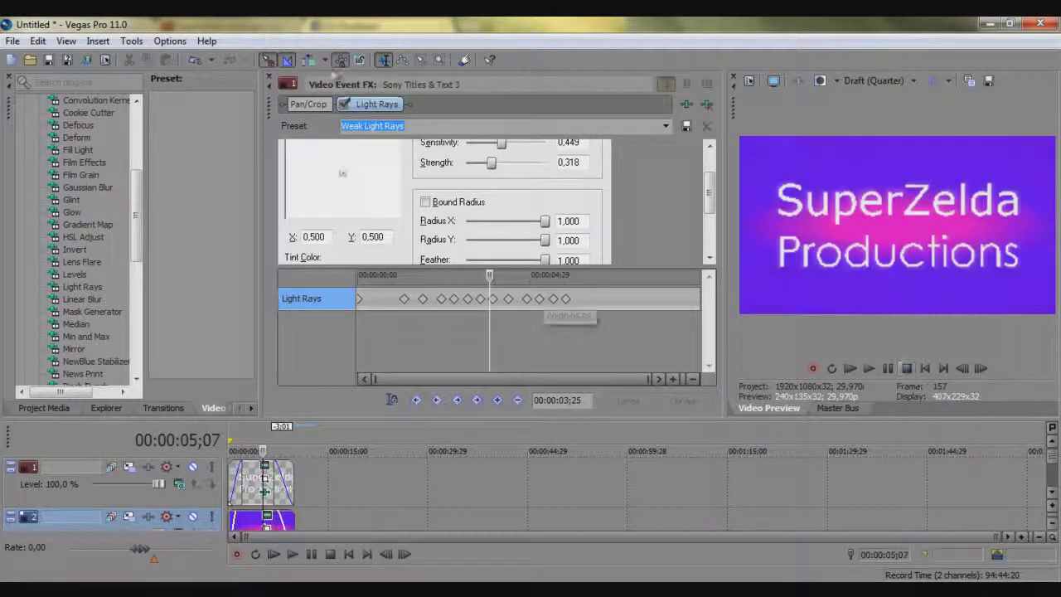
# - Close the Video Event FX window and open the Render As dialog
pyautogui.click(270, 79)
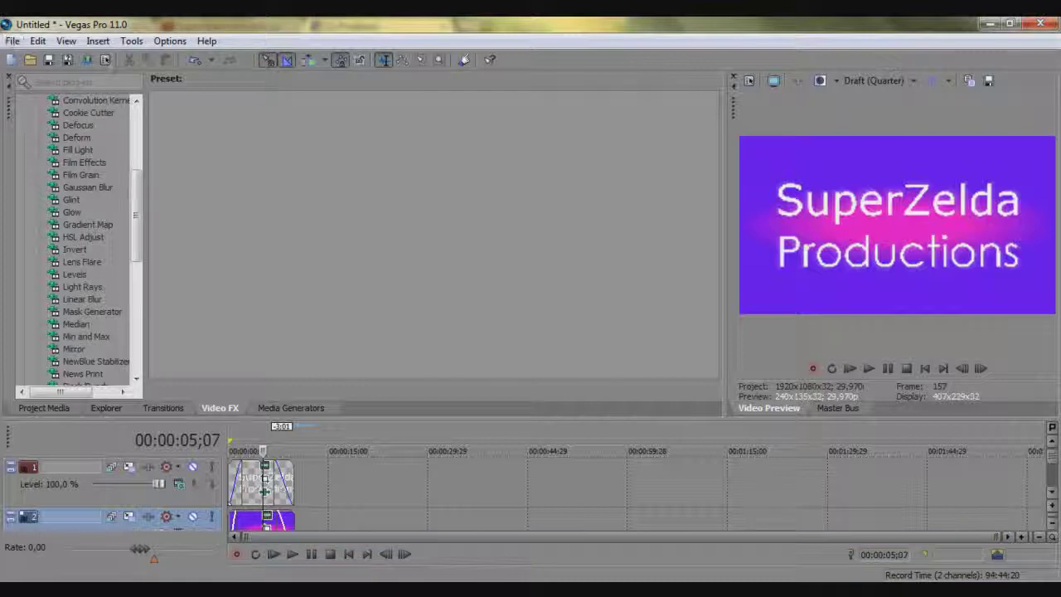
pyautogui.click(13, 42)
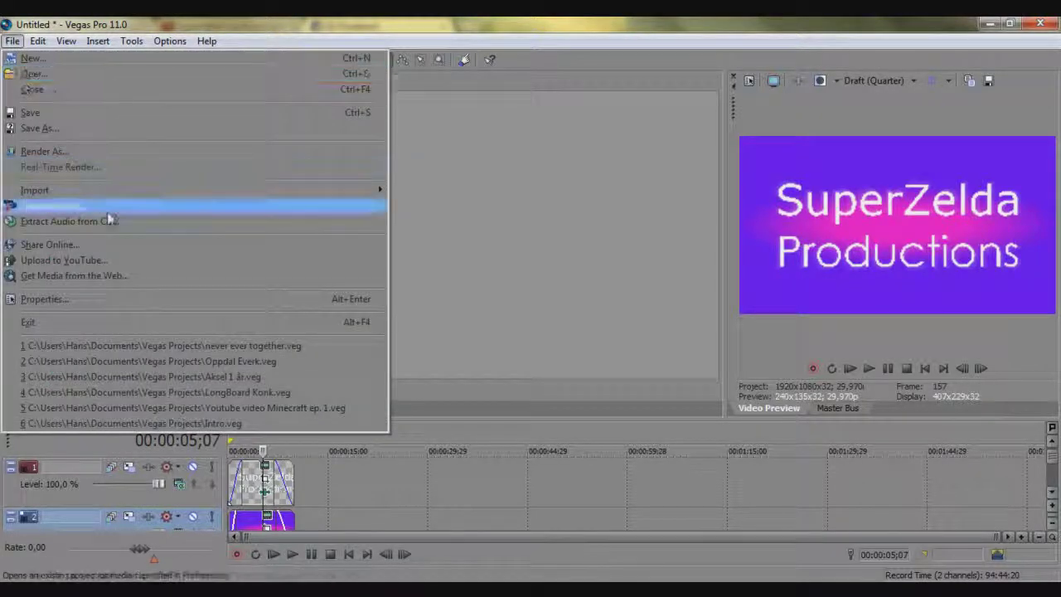
pyautogui.click(128, 156)
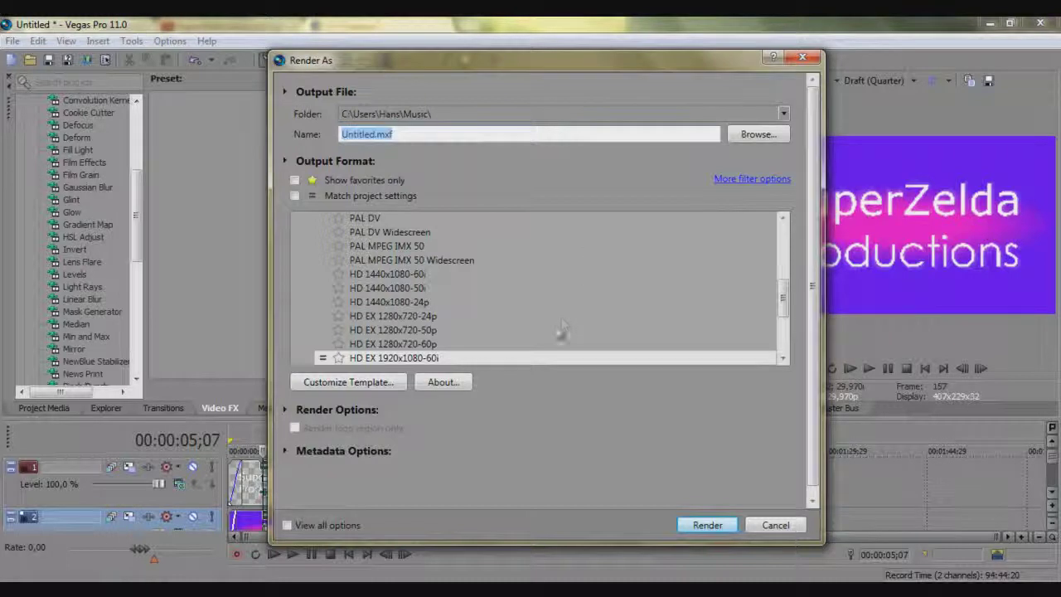
# - Examine the available render formats, collapsing Sony MXF and looking through the Sony AVC/MVC templates
pyautogui.scroll(8, 539, 315)
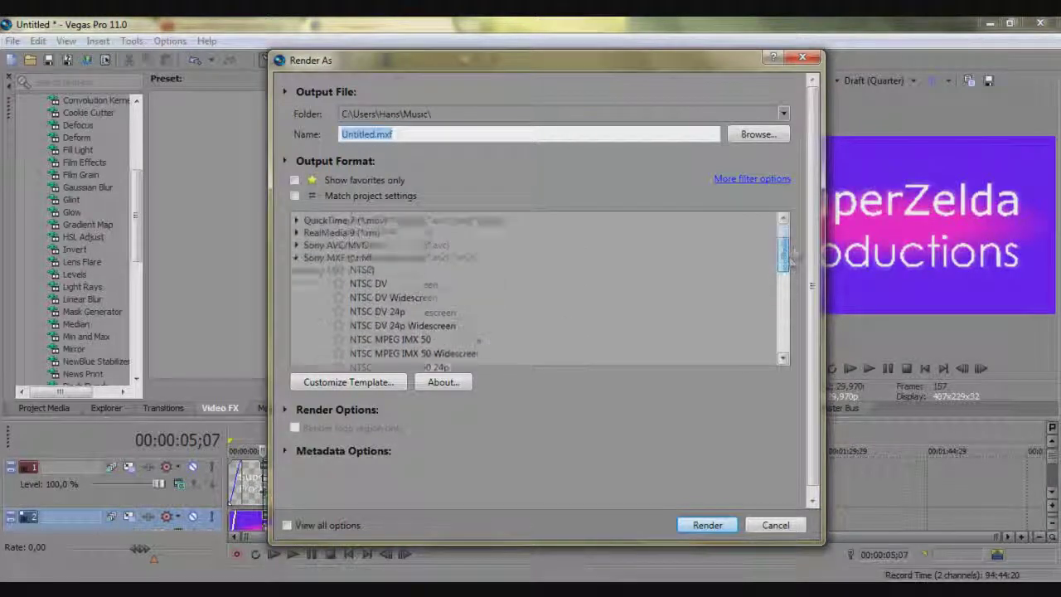
pyautogui.click(296, 307)
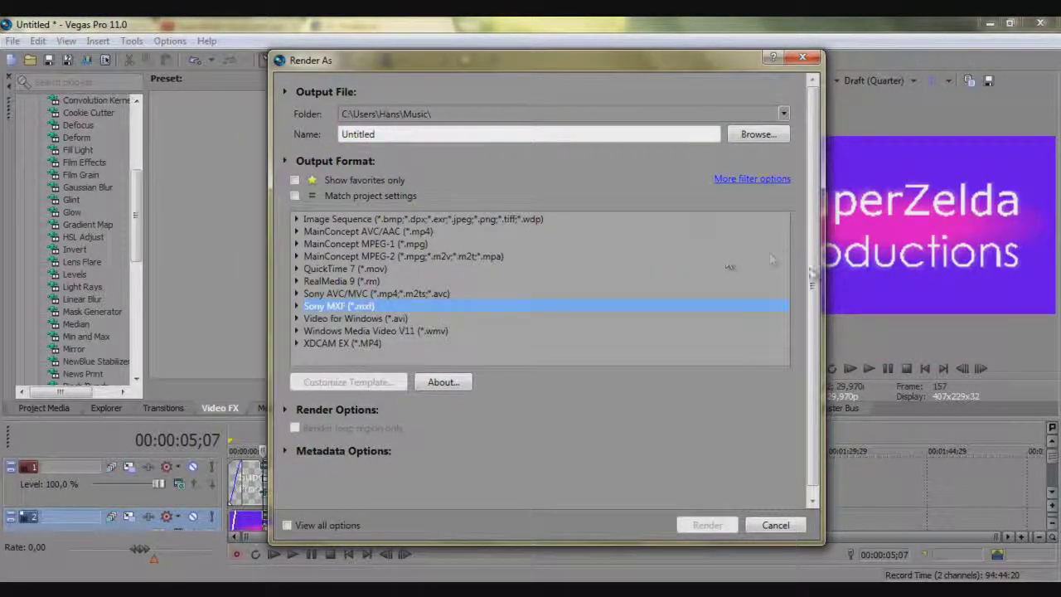
pyautogui.click(361, 294)
pyautogui.click(296, 294)
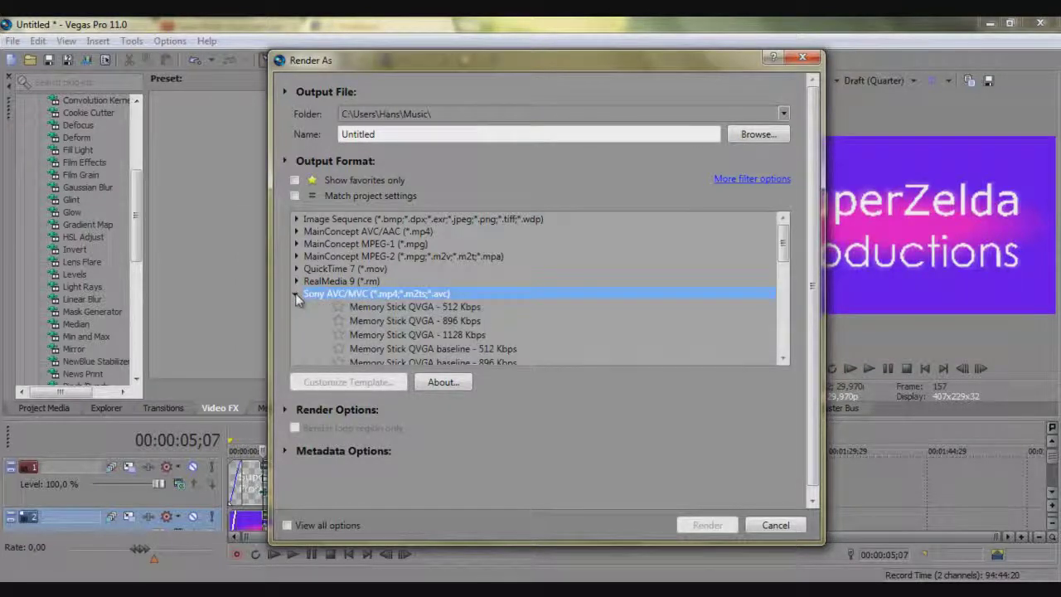
pyautogui.moveTo(783, 243); pyautogui.dragTo(782, 305)
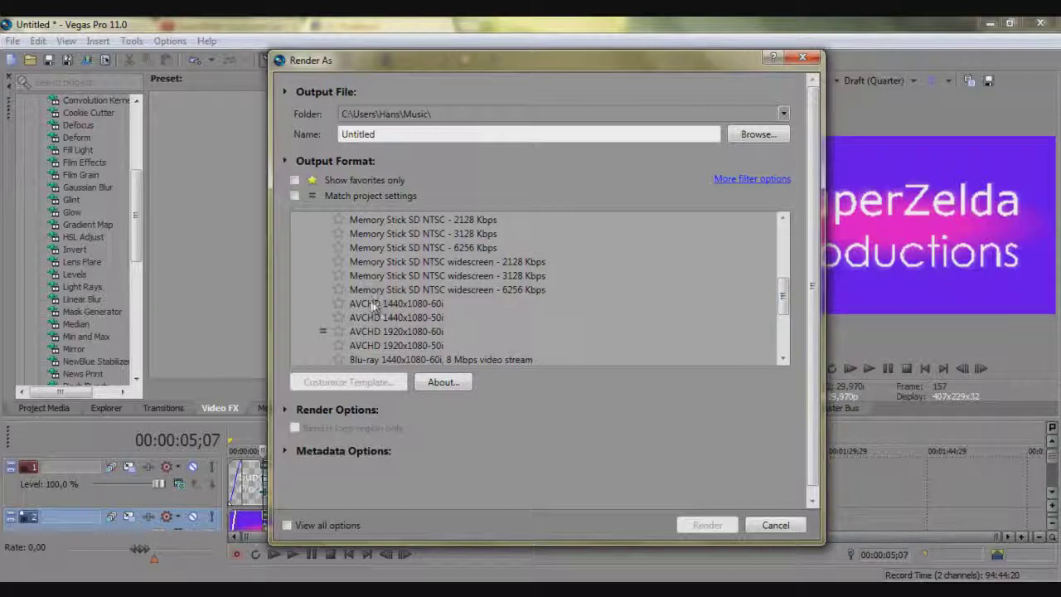
pyautogui.moveTo(779, 294); pyautogui.dragTo(783, 238)
pyautogui.click(327, 278)
pyautogui.click(294, 280)
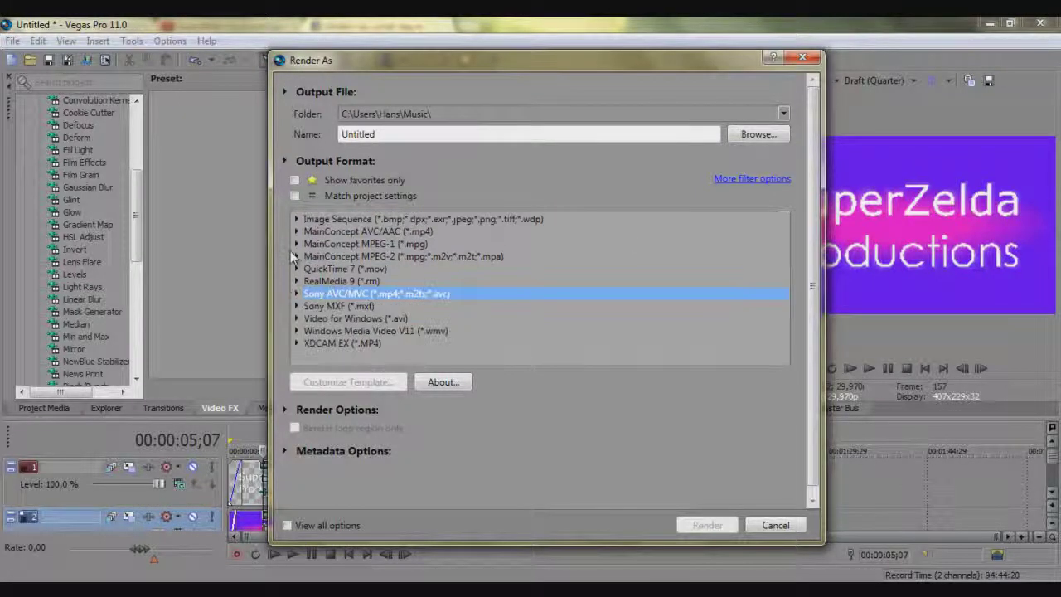
pyautogui.click(296, 270)
pyautogui.click(296, 255)
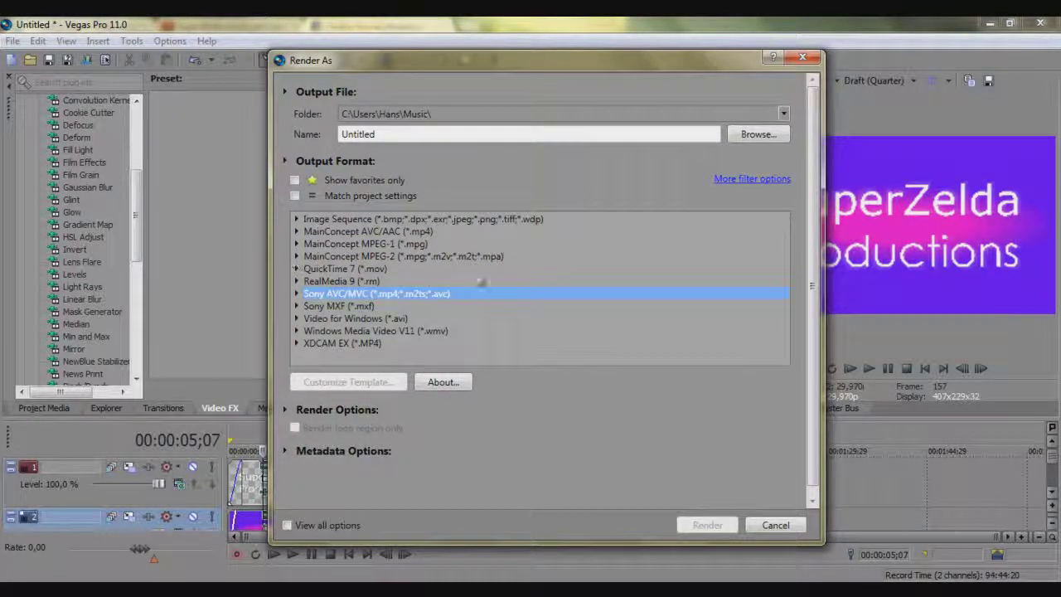
# - Select the 720p HD template of Windows Media Video V11 and try to render, declining to overwrite the existing file
pyautogui.click(297, 331)
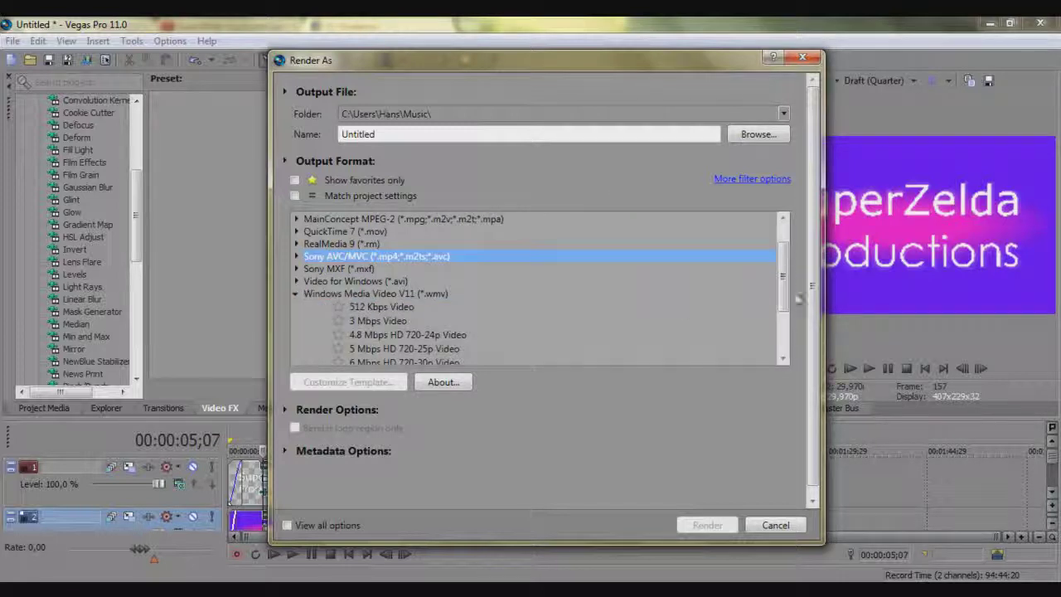
pyautogui.moveTo(788, 286); pyautogui.dragTo(788, 324)
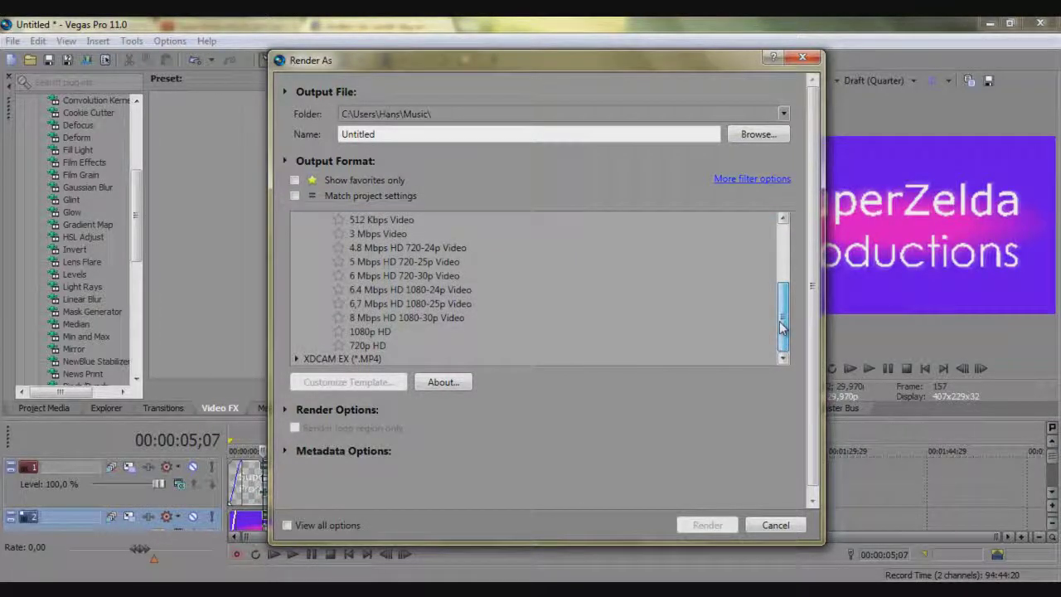
pyautogui.click(423, 343)
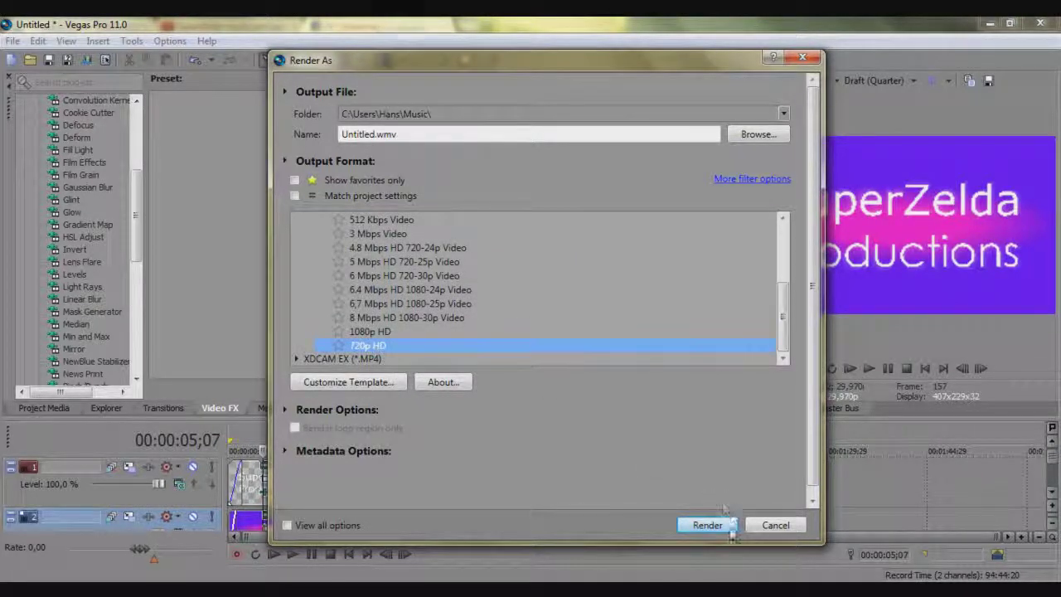
pyautogui.click(707, 525)
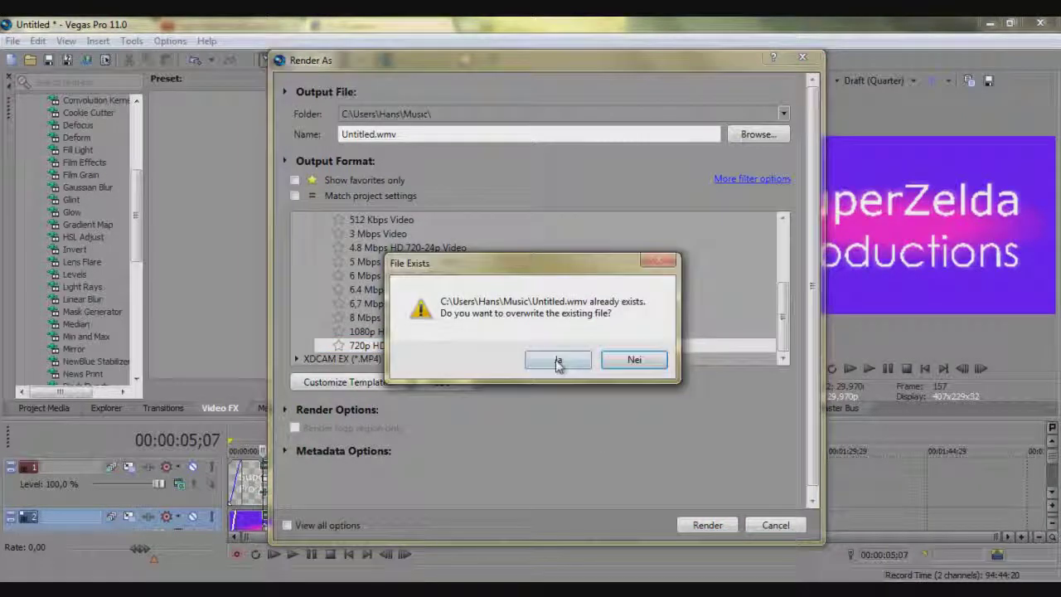
pyautogui.click(636, 362)
# - Set the render destination to the Videogalleri folder in the Videoer library
pyautogui.click(486, 135)
pyautogui.click(743, 140)
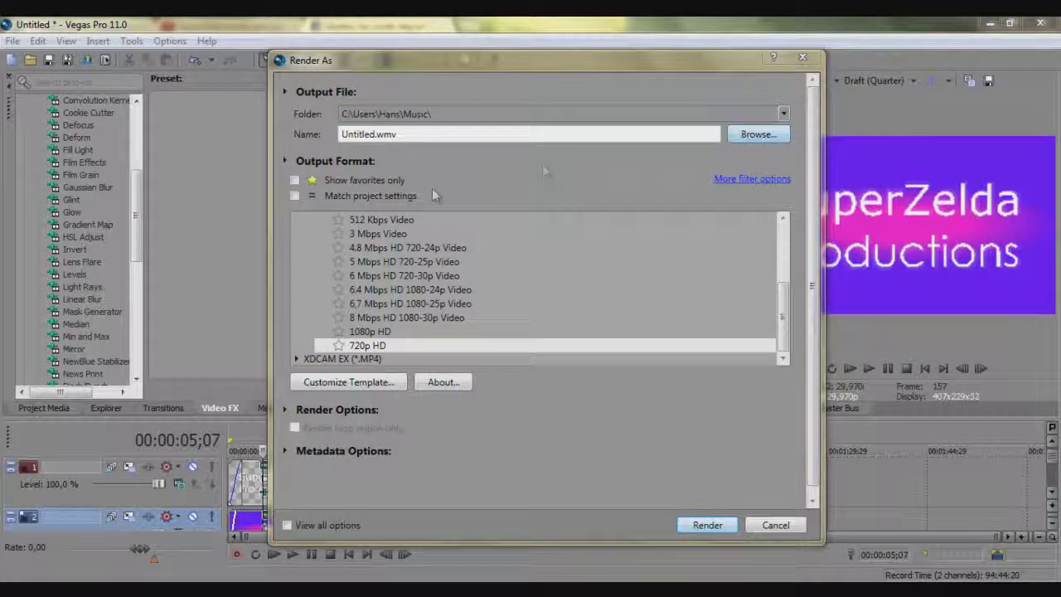
pyautogui.click(348, 263)
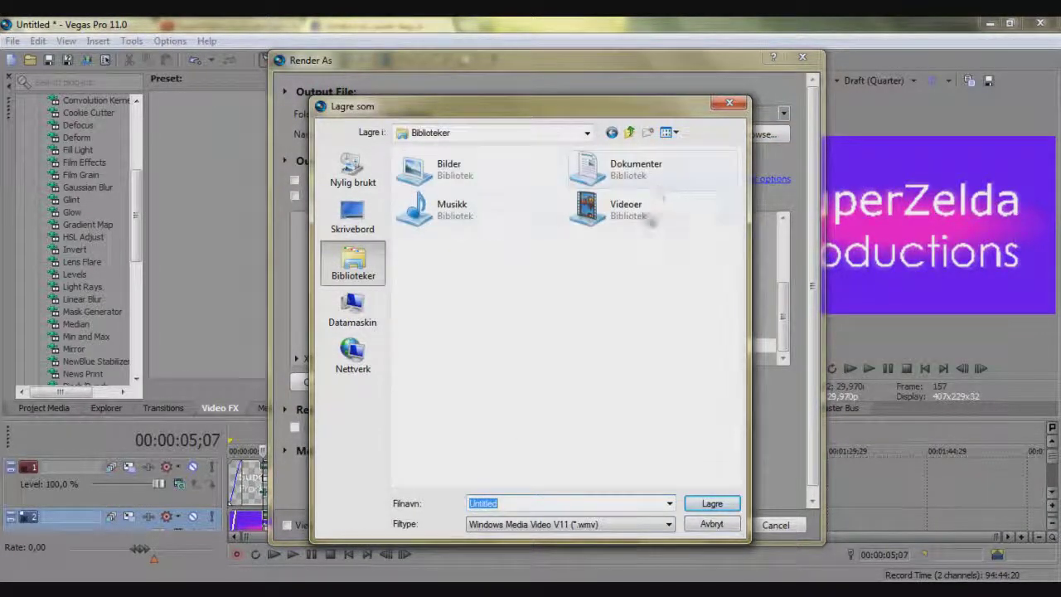
pyautogui.doubleClick(630, 210)
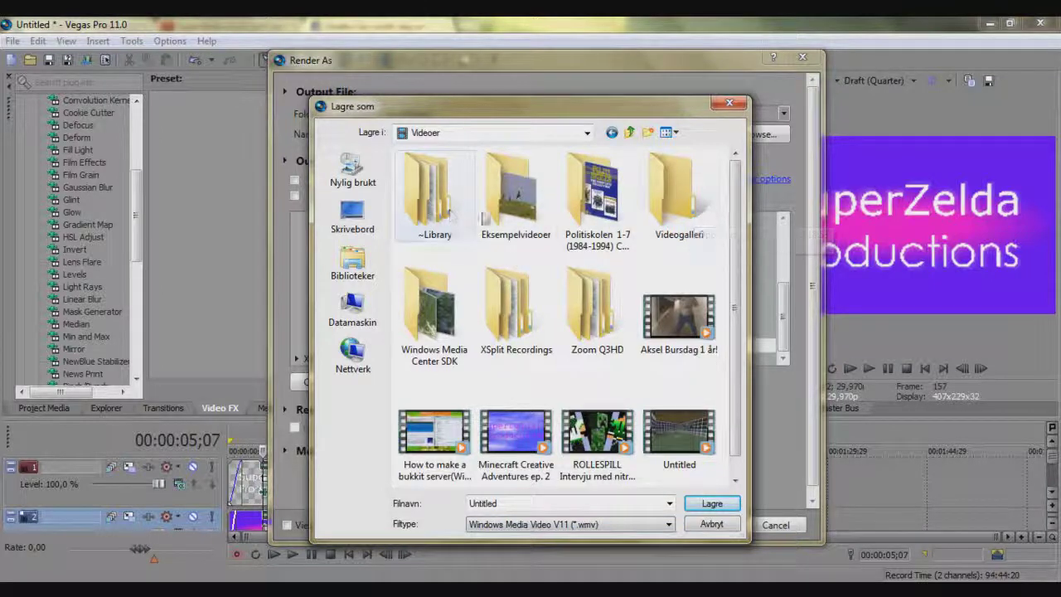
pyautogui.doubleClick(697, 214)
# - Name the output file "Test Youtube", save that destination, and render the intro
pyautogui.doubleClick(557, 503)
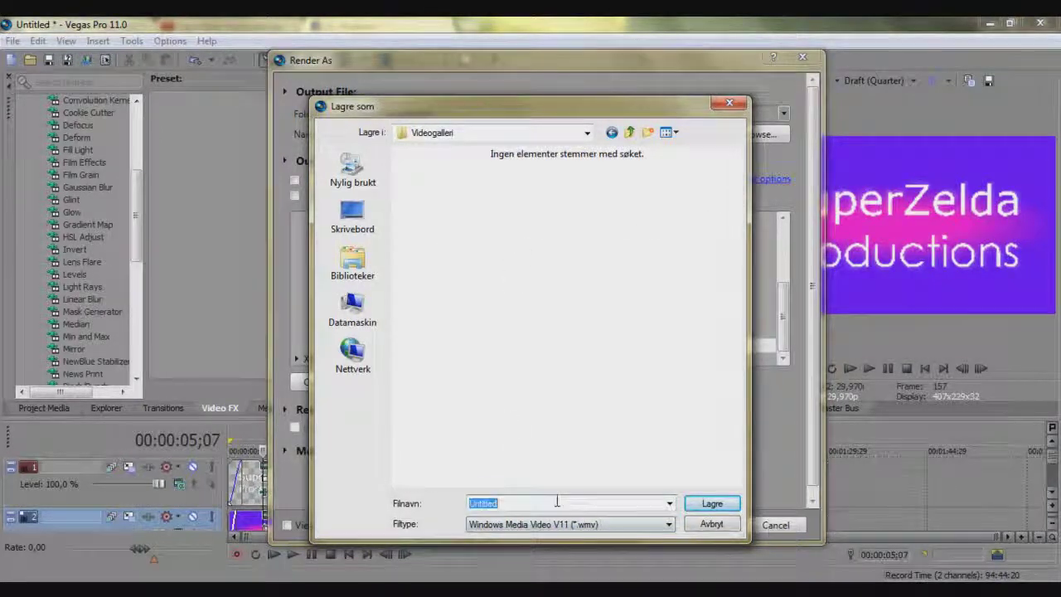
pyautogui.write('Tr')
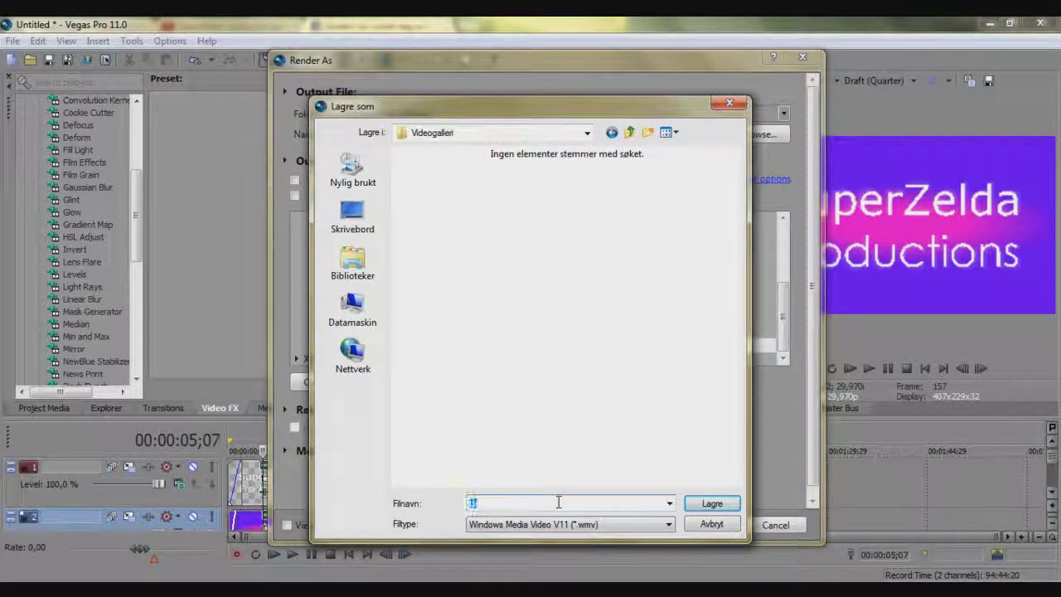
pyautogui.write('st Youtube')
pyautogui.click(712, 505)
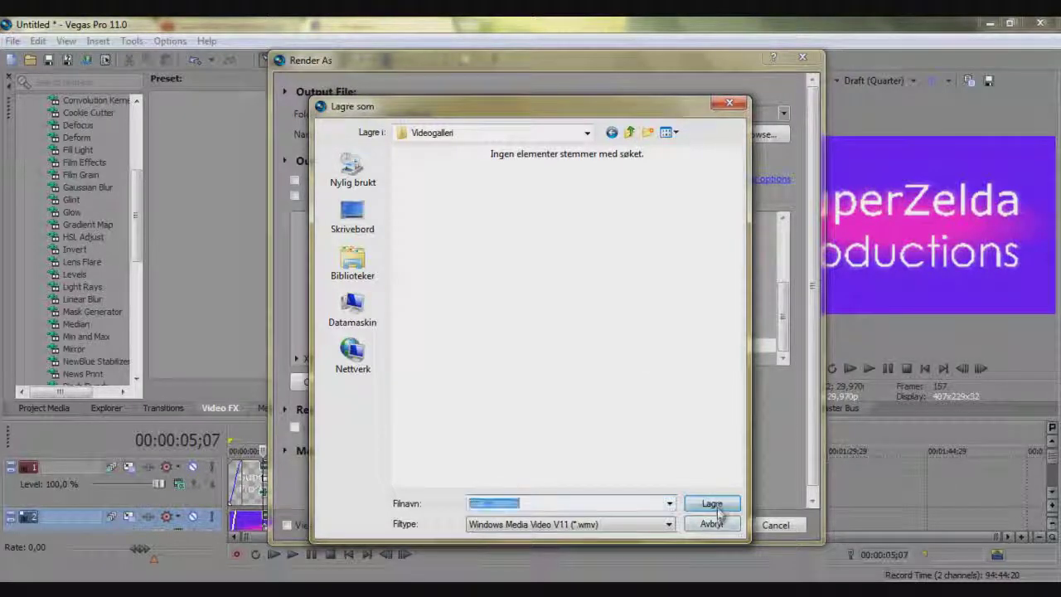
pyautogui.click(730, 524)
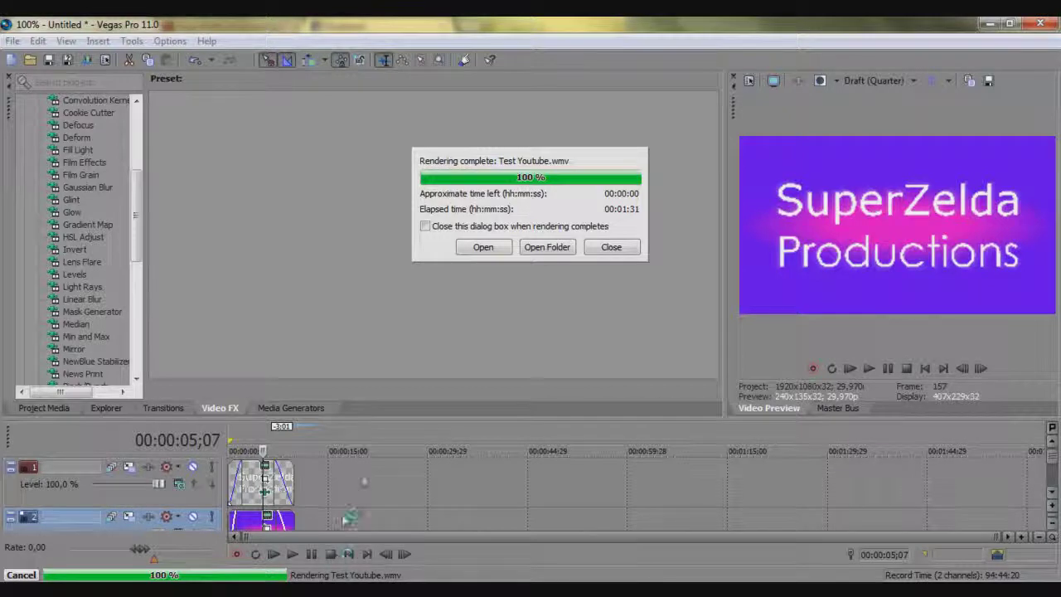
# - Open the finished render in the media player, watch it through, and close the player
pyautogui.click(495, 252)
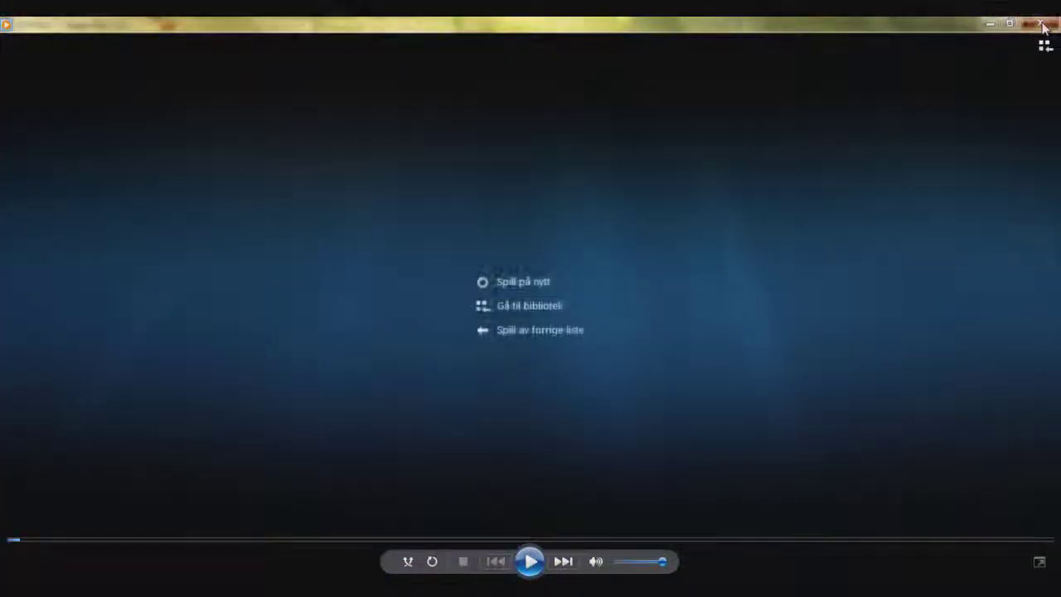
pyautogui.click(1042, 24)
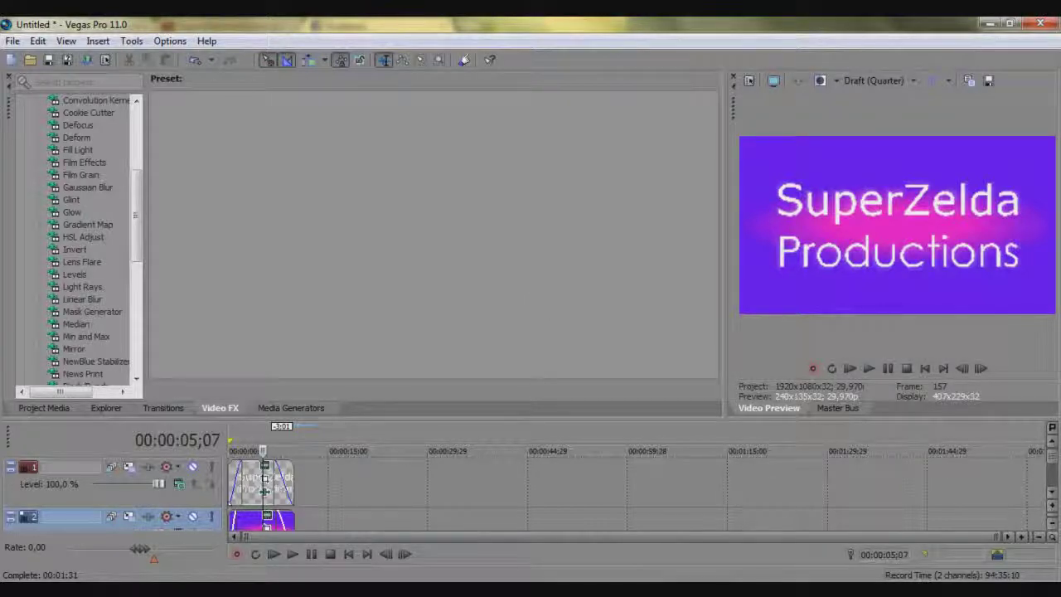
# - Close Vegas Pro and choose to save the project changes, opening the save dialog in the Vegas Projects folder
pyautogui.click(1040, 24)
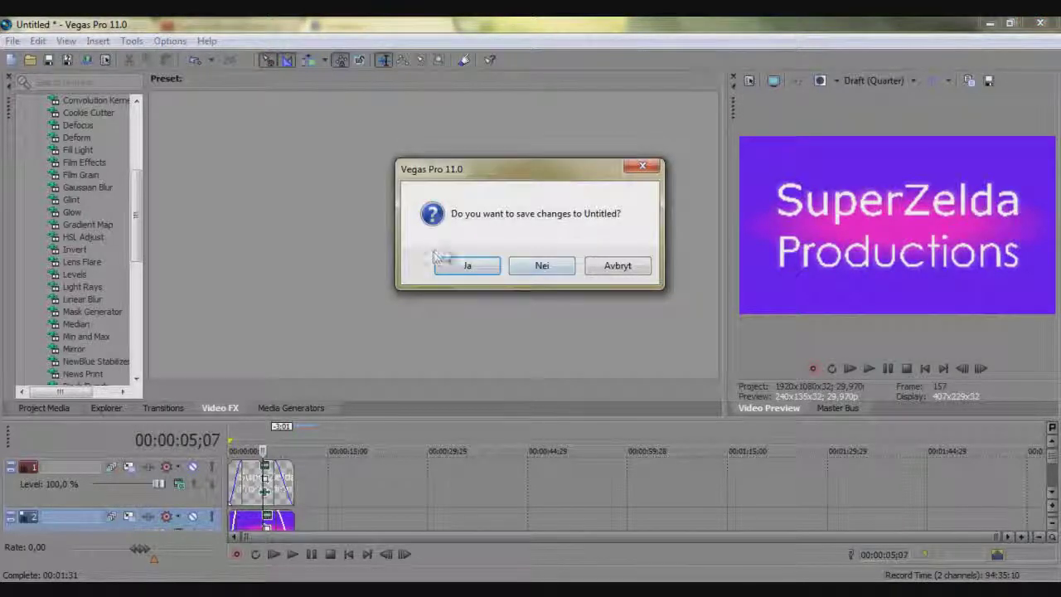
pyautogui.click(459, 267)
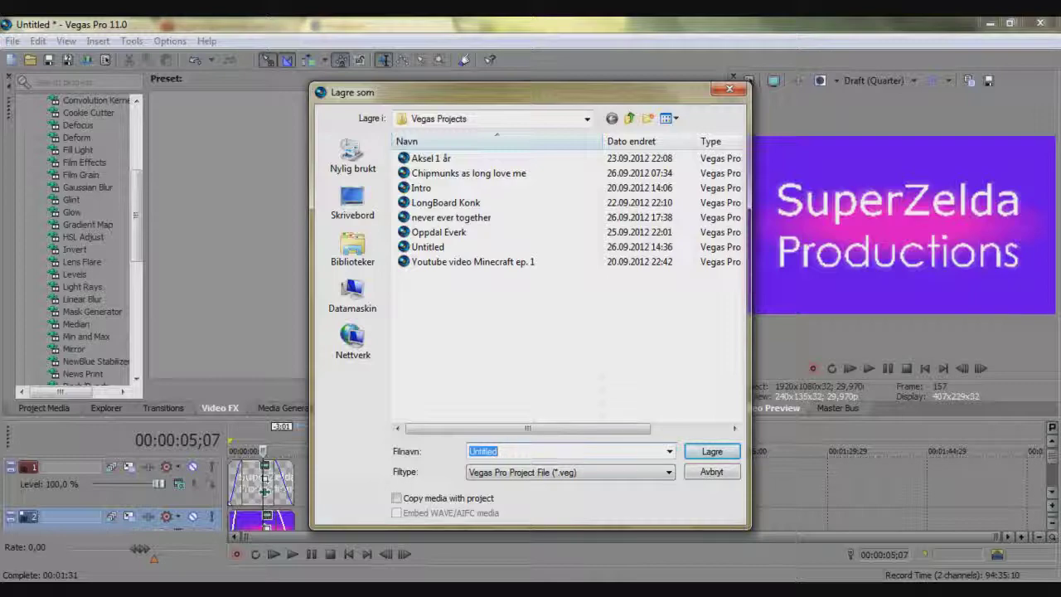
pyautogui.click(1024, 584)
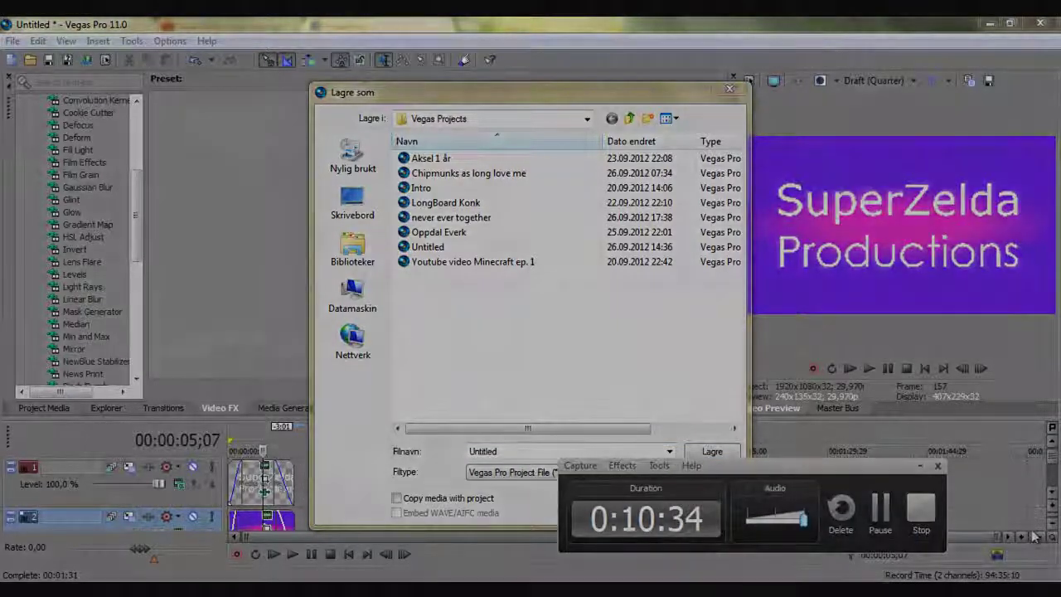